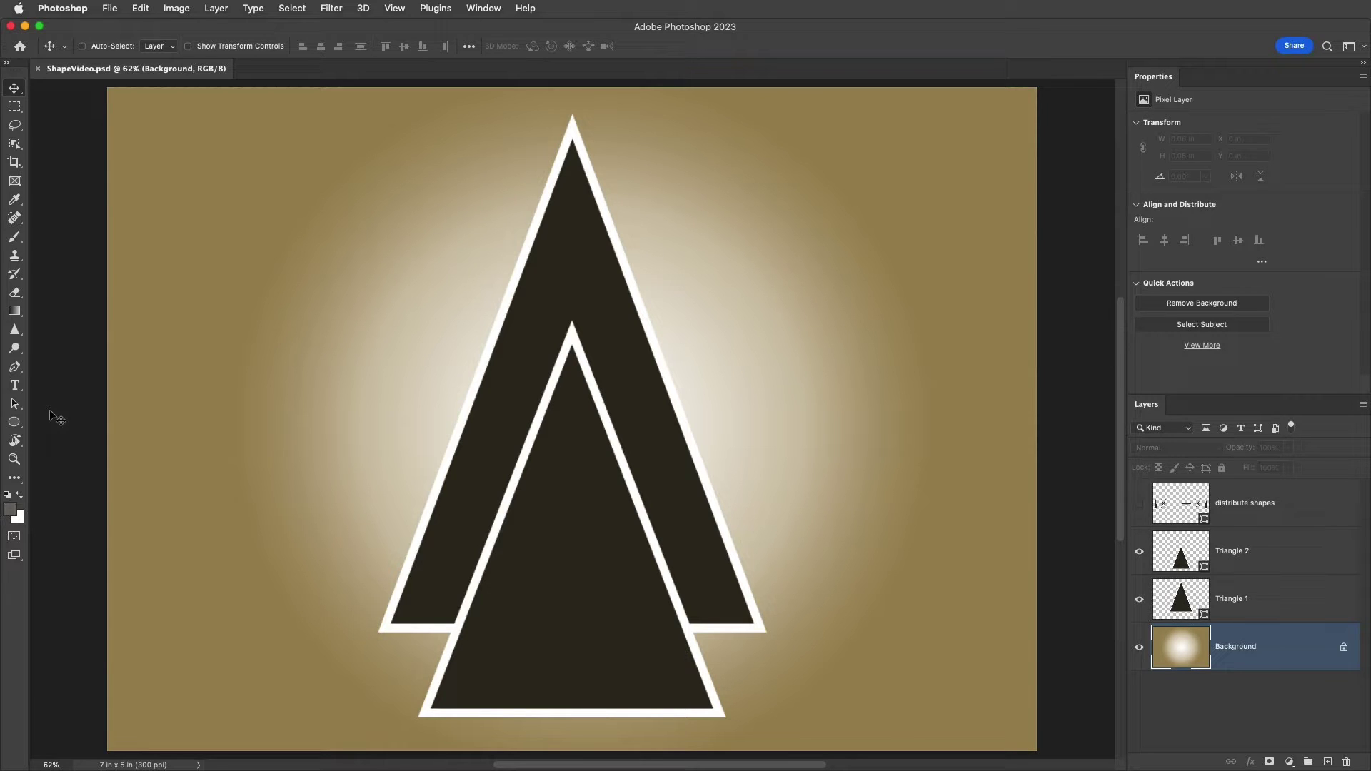
# Step: Switch to the Path Selection Tool in the toolbar
pyautogui.click(14, 403)
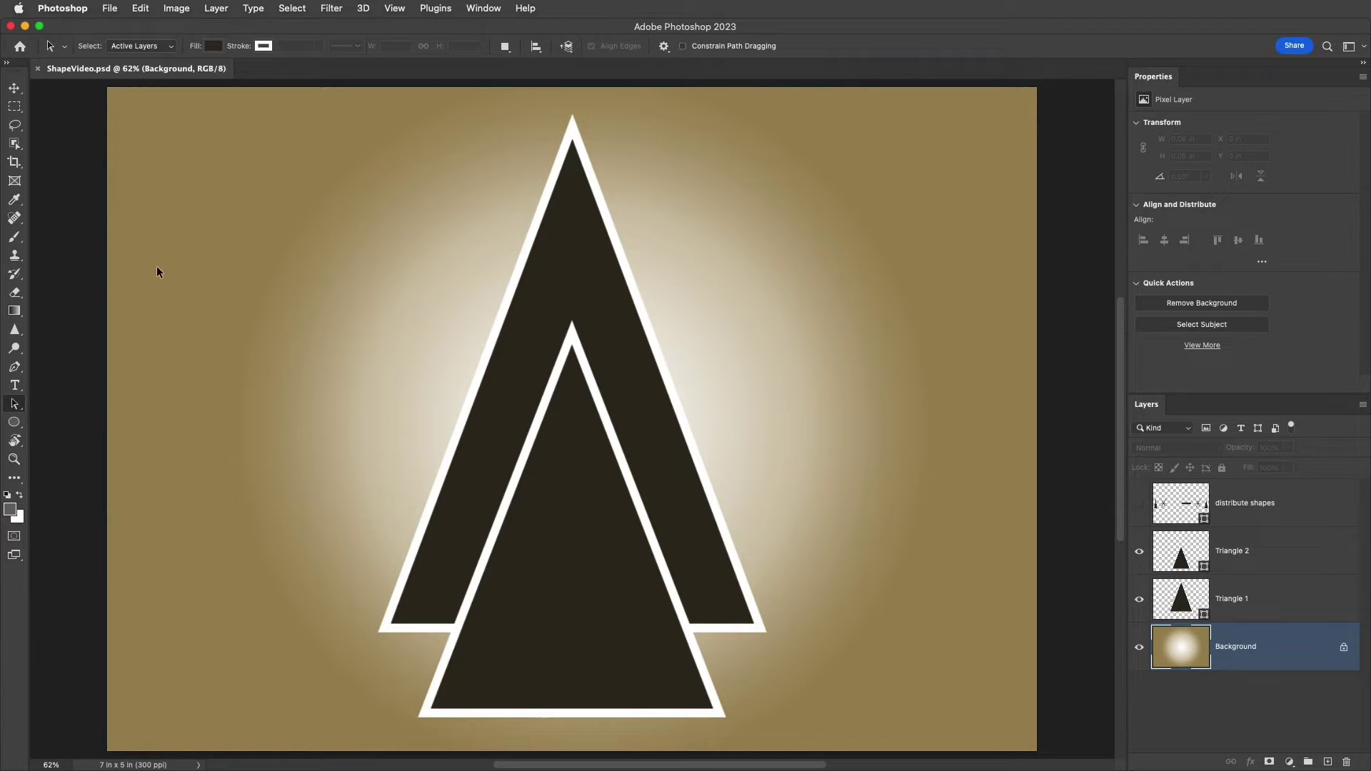
# Step: Set path selection to All Layers and select both triangles together by marquee
pyautogui.click(172, 48)
pyautogui.click(170, 57)
pyautogui.click(551, 247)
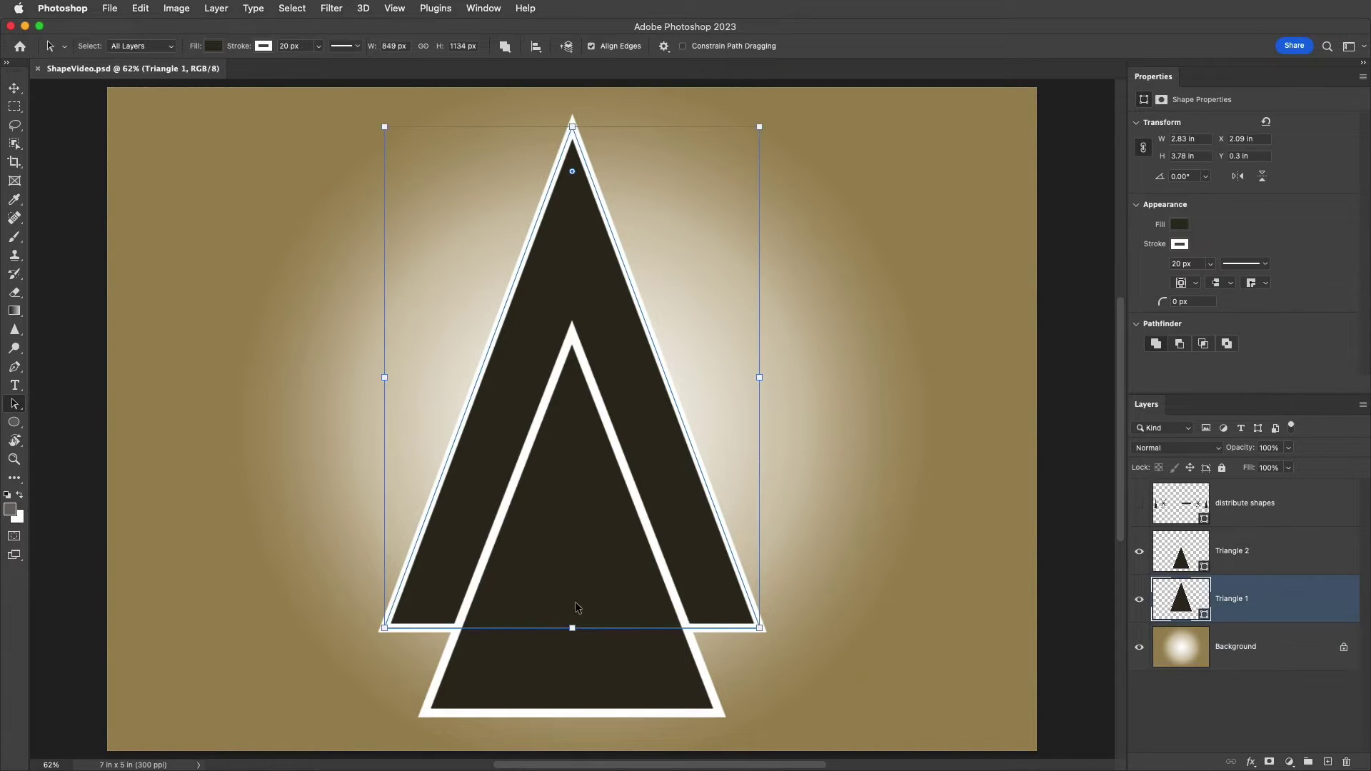
pyautogui.click(572, 687)
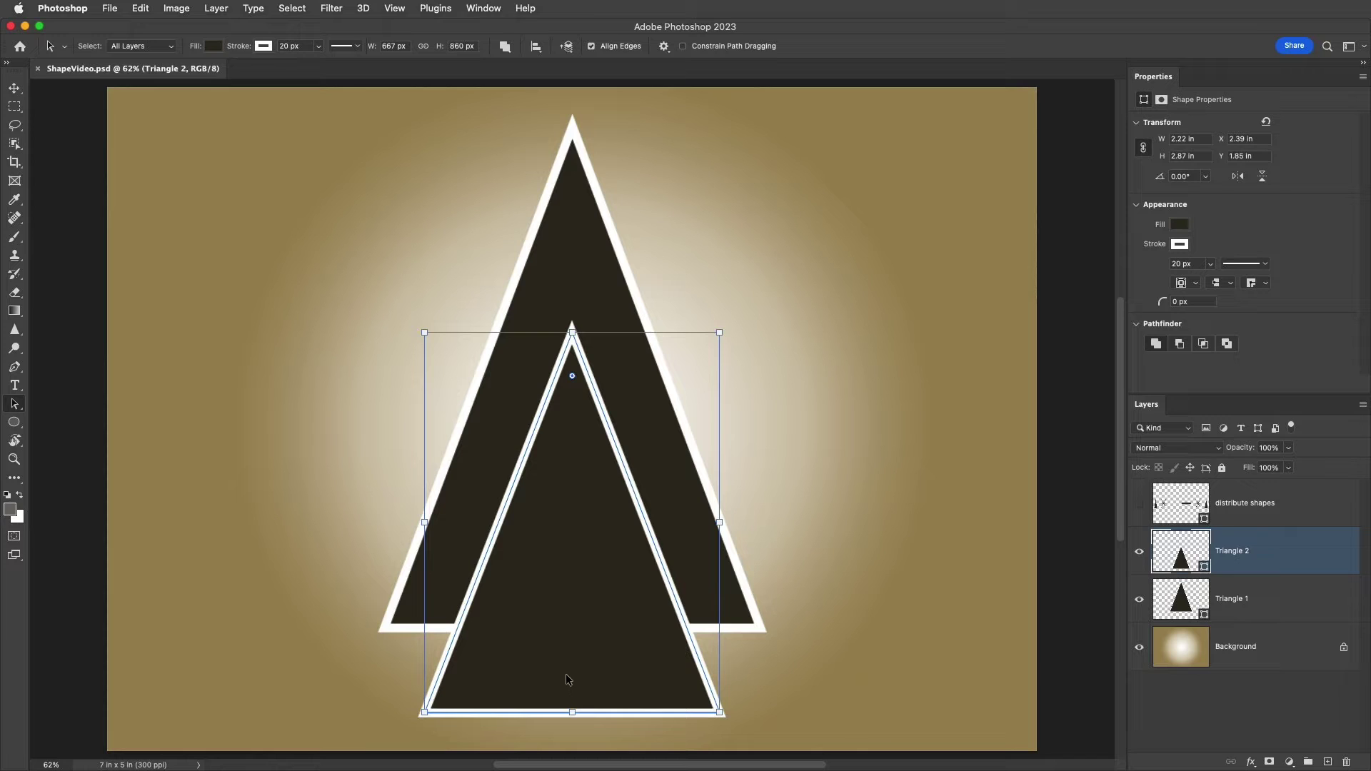
pyautogui.keyDown('shift'); pyautogui.click(572, 300); pyautogui.keyUp('shift')
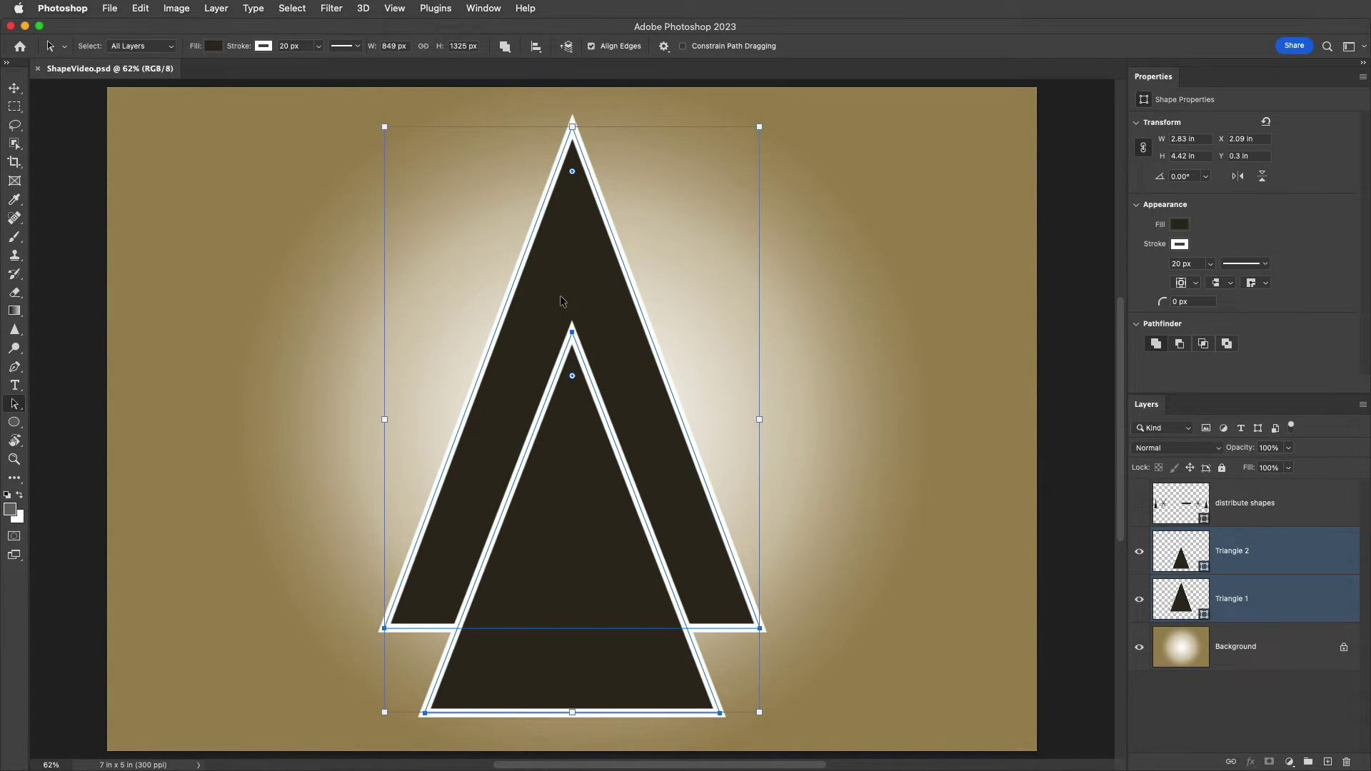
pyautogui.keyDown('shift'); pyautogui.click(564, 297); pyautogui.keyUp('shift')
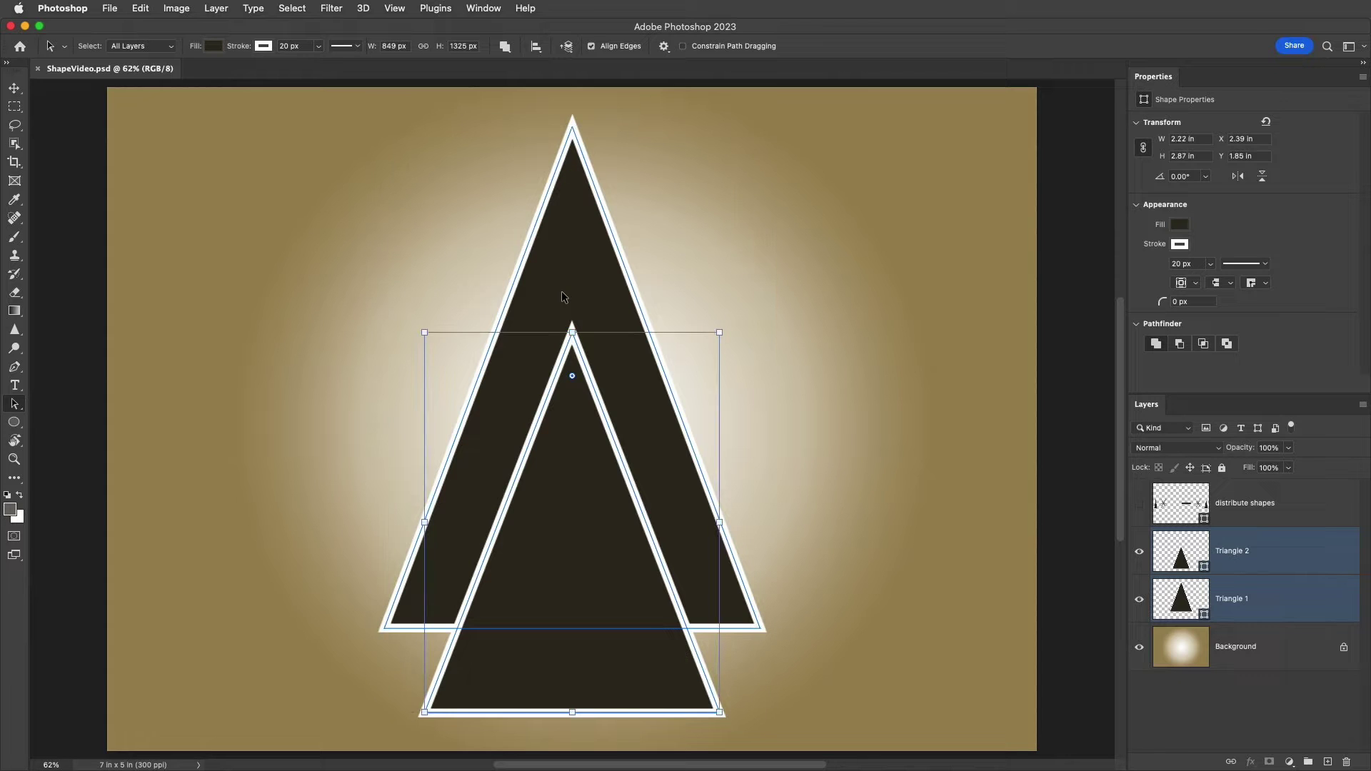
pyautogui.moveTo(330, 203); pyautogui.dragTo(780, 496)
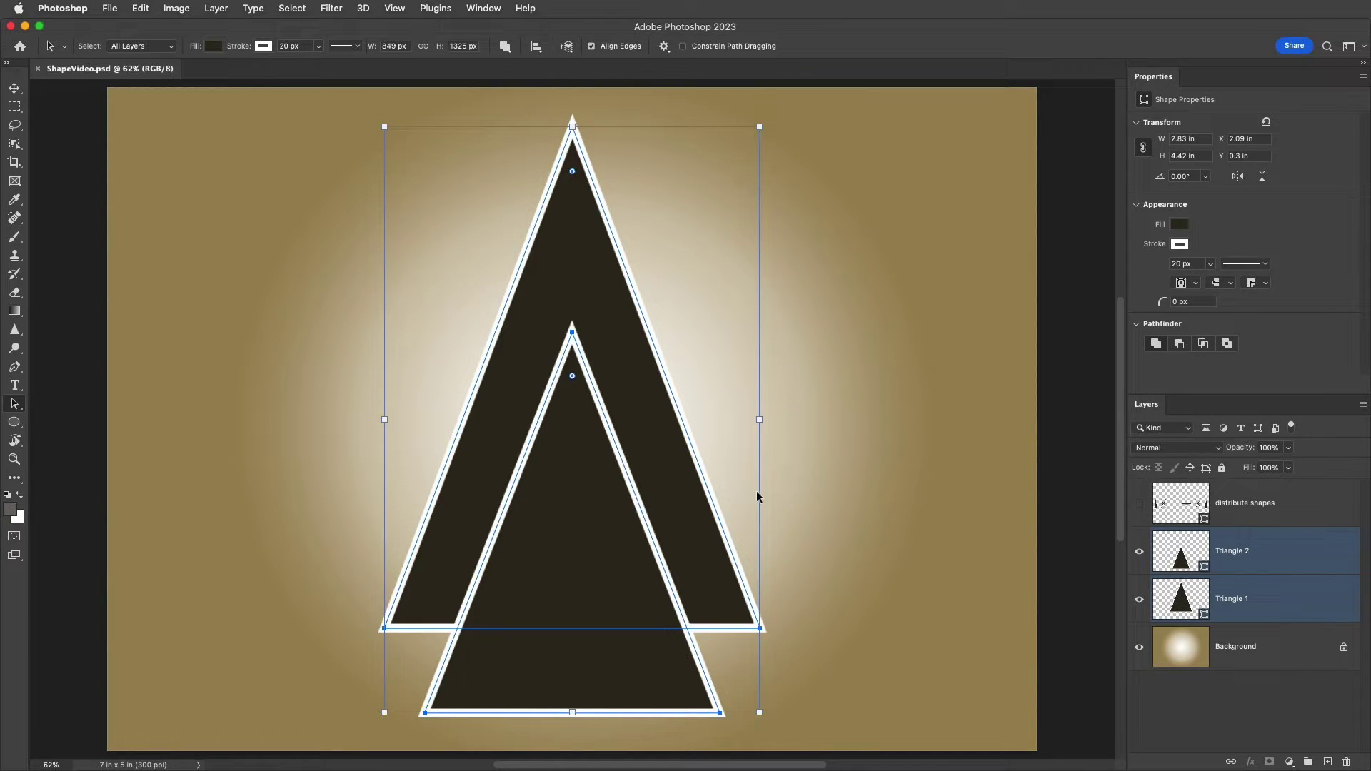
# Step: Keep All Layers targeted and open Edit > Keyboard Shortcuts
pyautogui.click(171, 46)
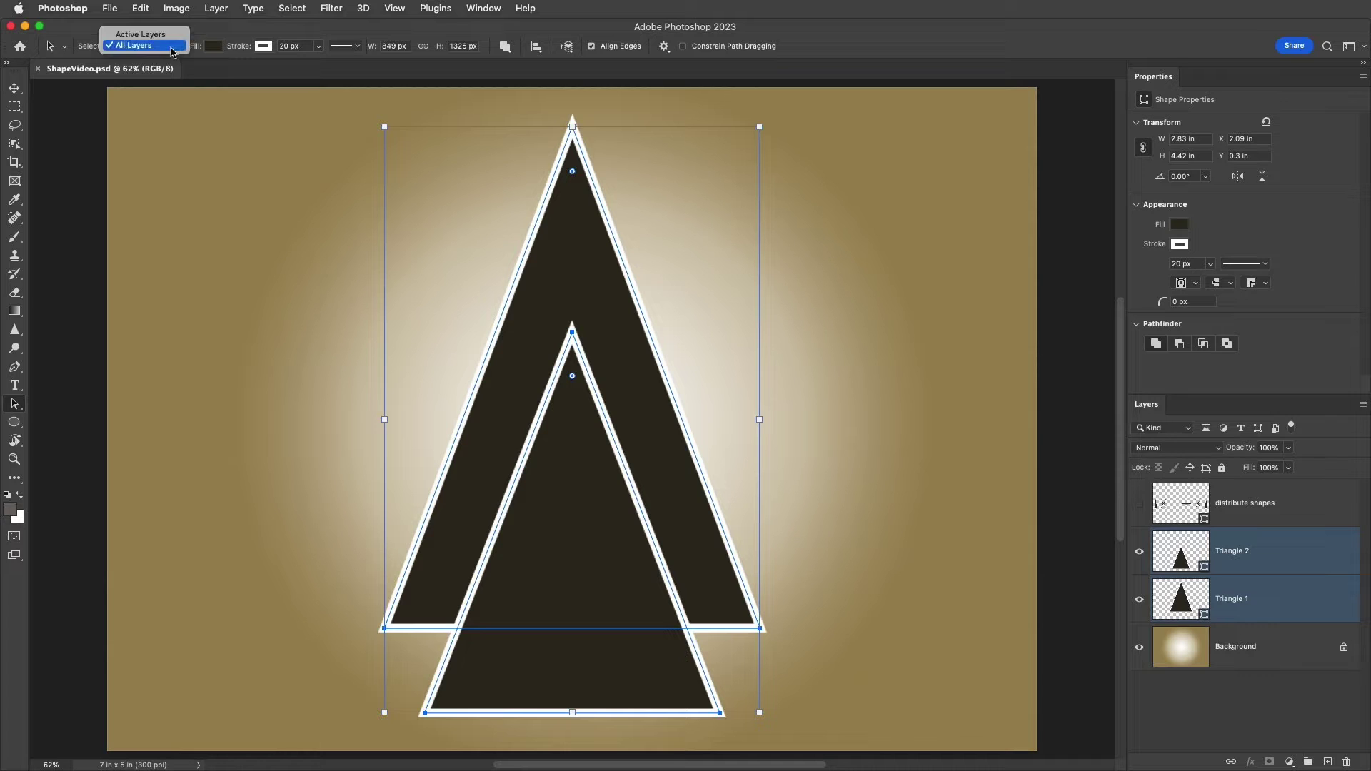
pyautogui.click(173, 46)
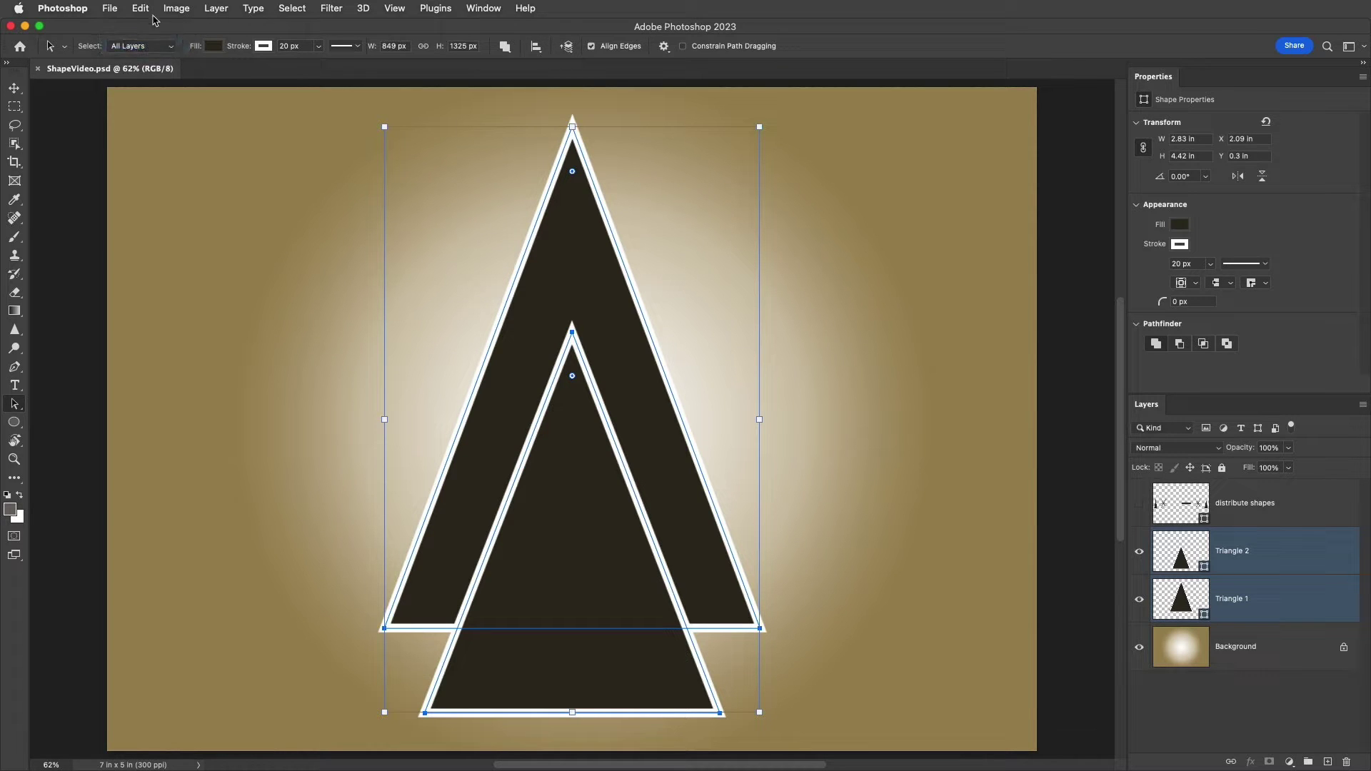
pyautogui.click(146, 12)
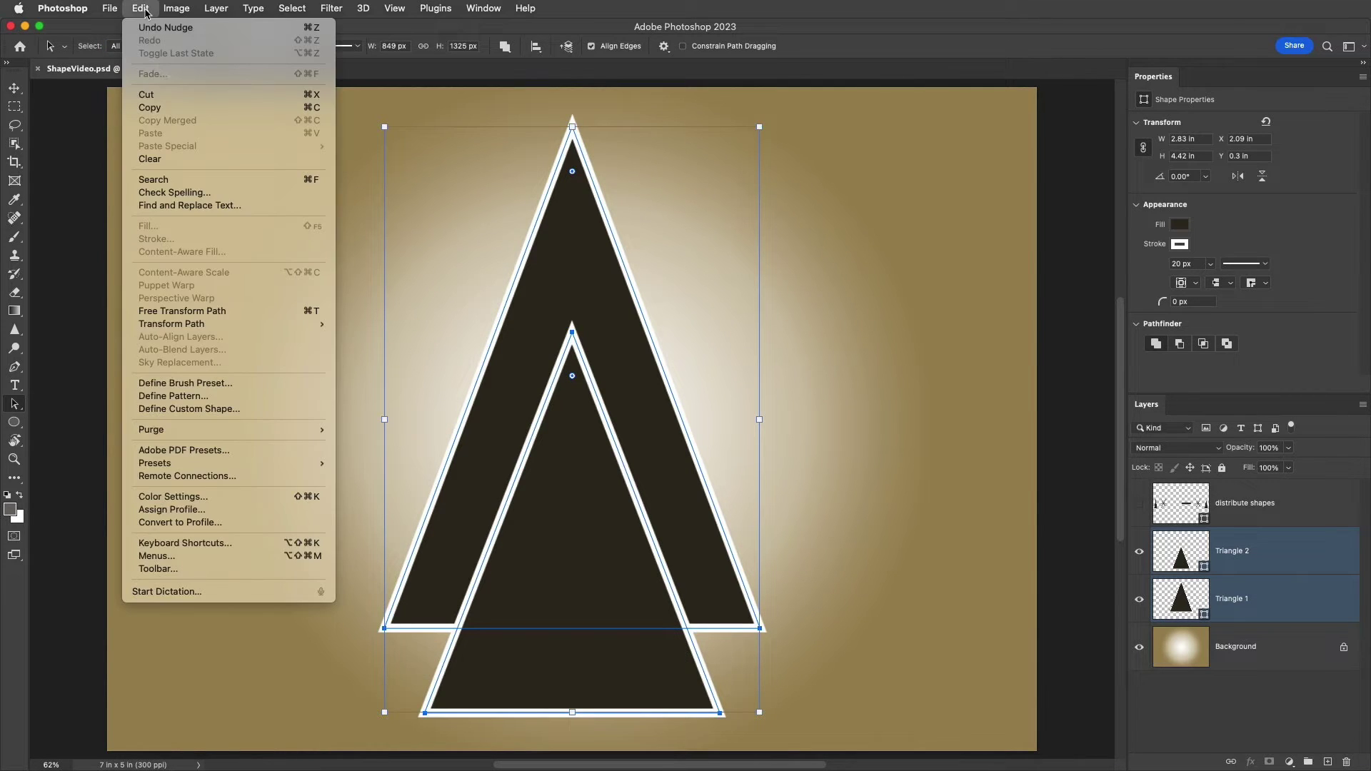
pyautogui.click(233, 540)
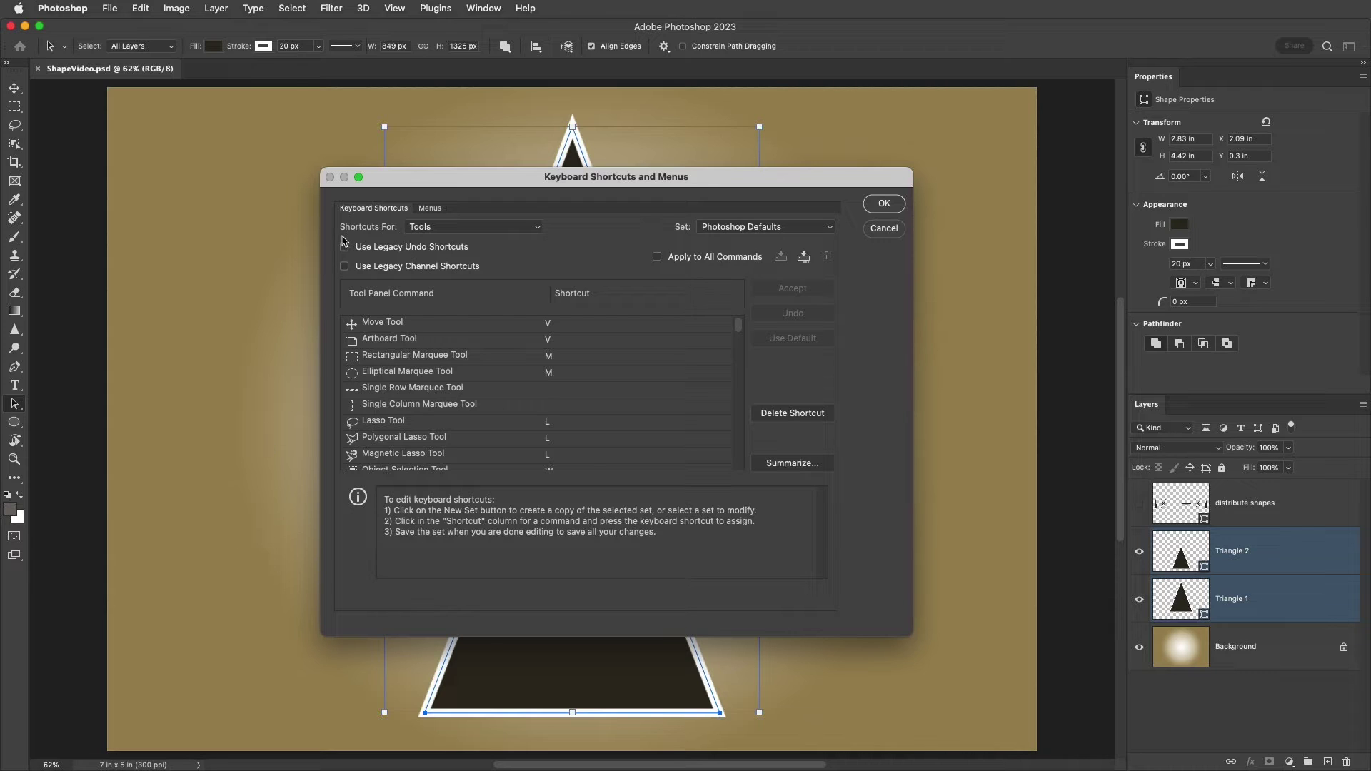
# Step: In Tools shortcuts, assign N to Direct Selection Mode Toggle, accept the conflict, and confirm
pyautogui.click(437, 227)
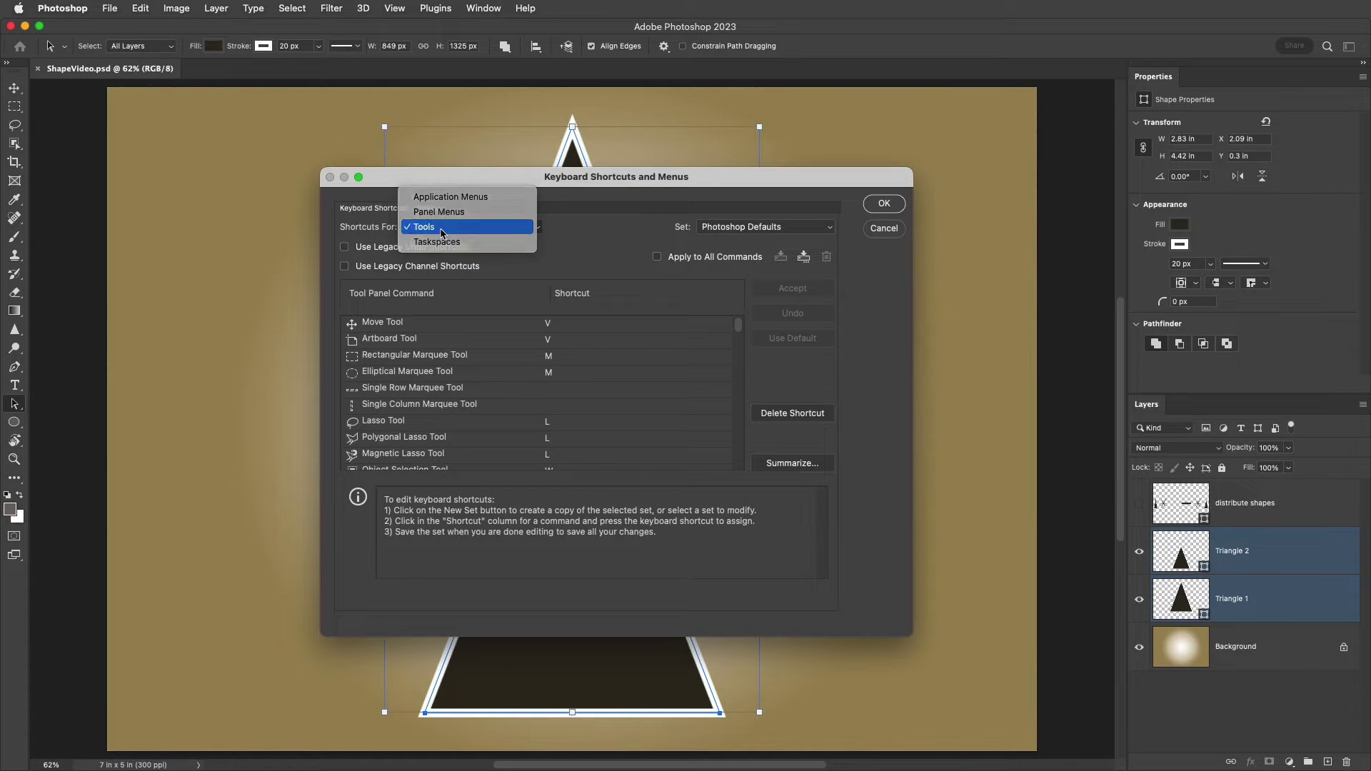
pyautogui.click(443, 228)
pyautogui.moveTo(738, 325); pyautogui.dragTo(743, 470)
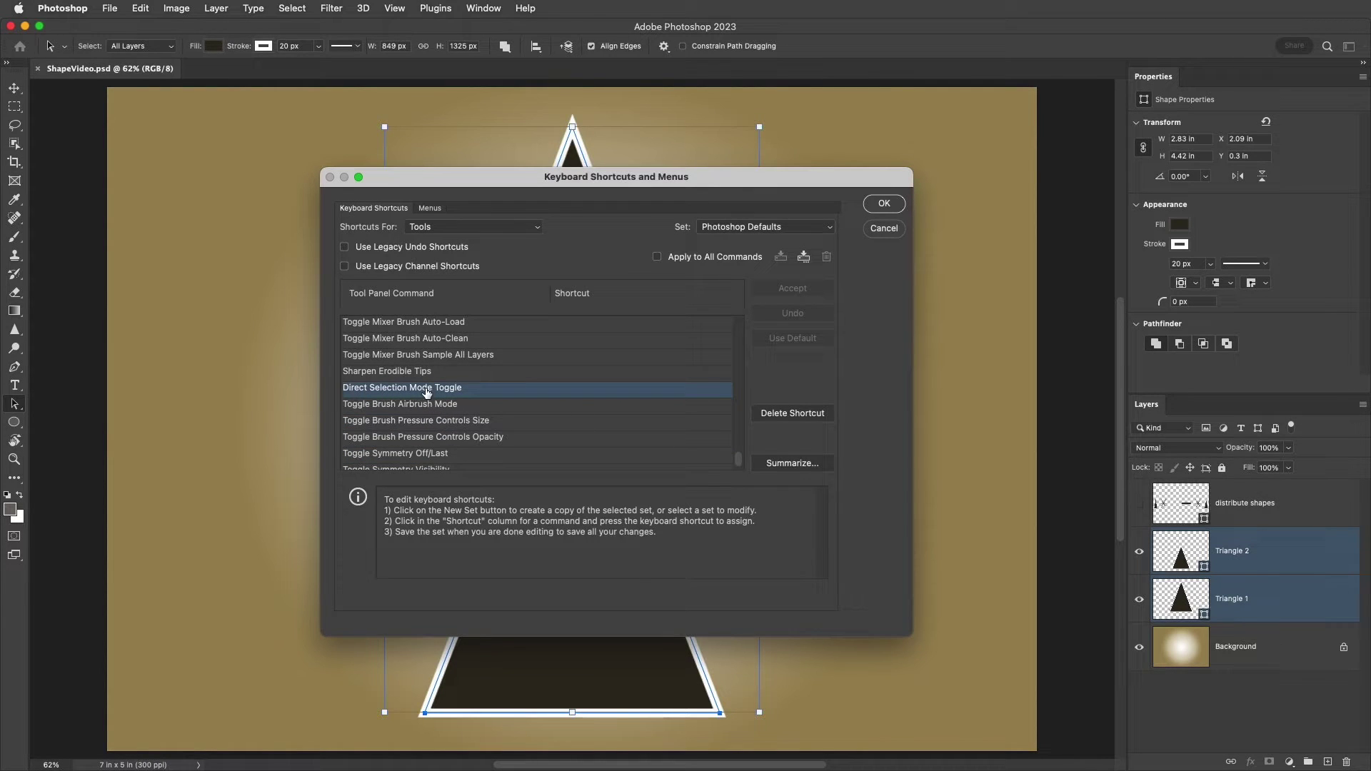
pyautogui.click(563, 388)
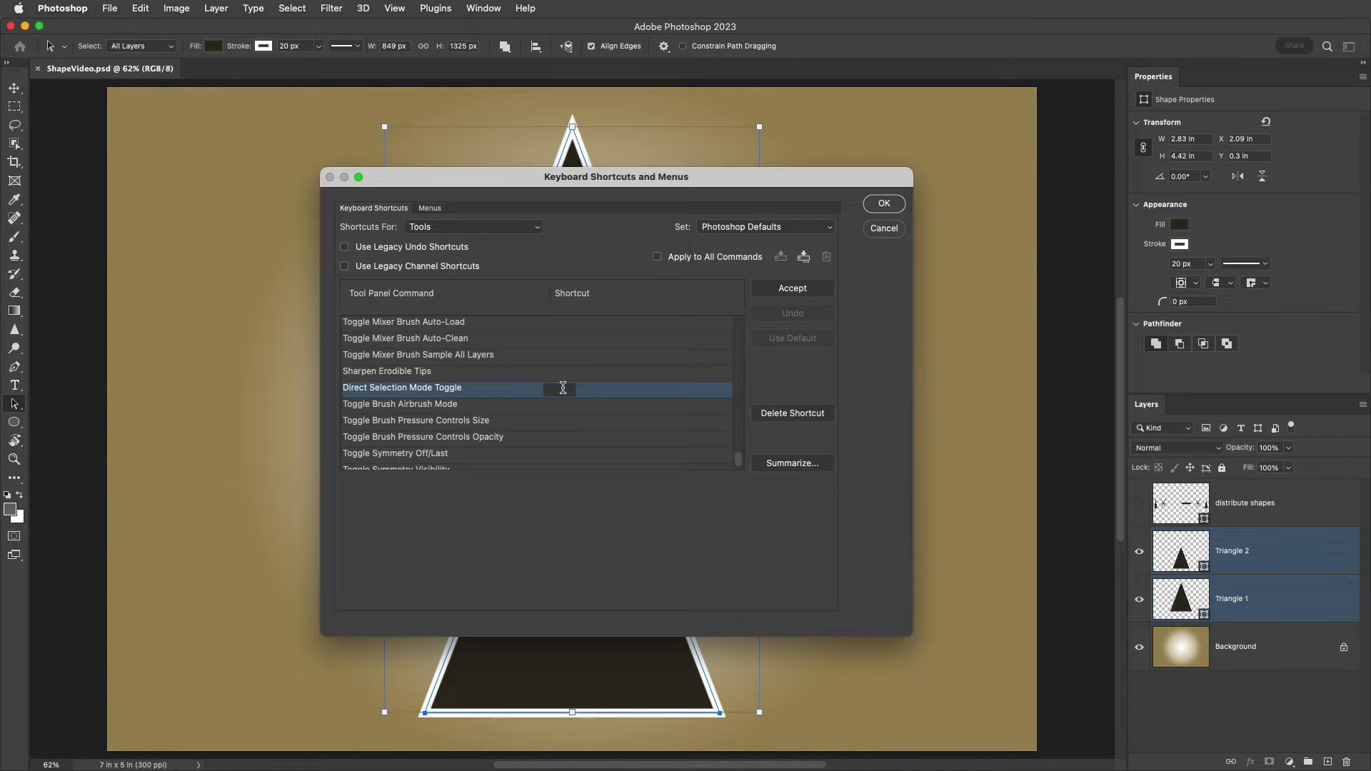
pyautogui.press('n')
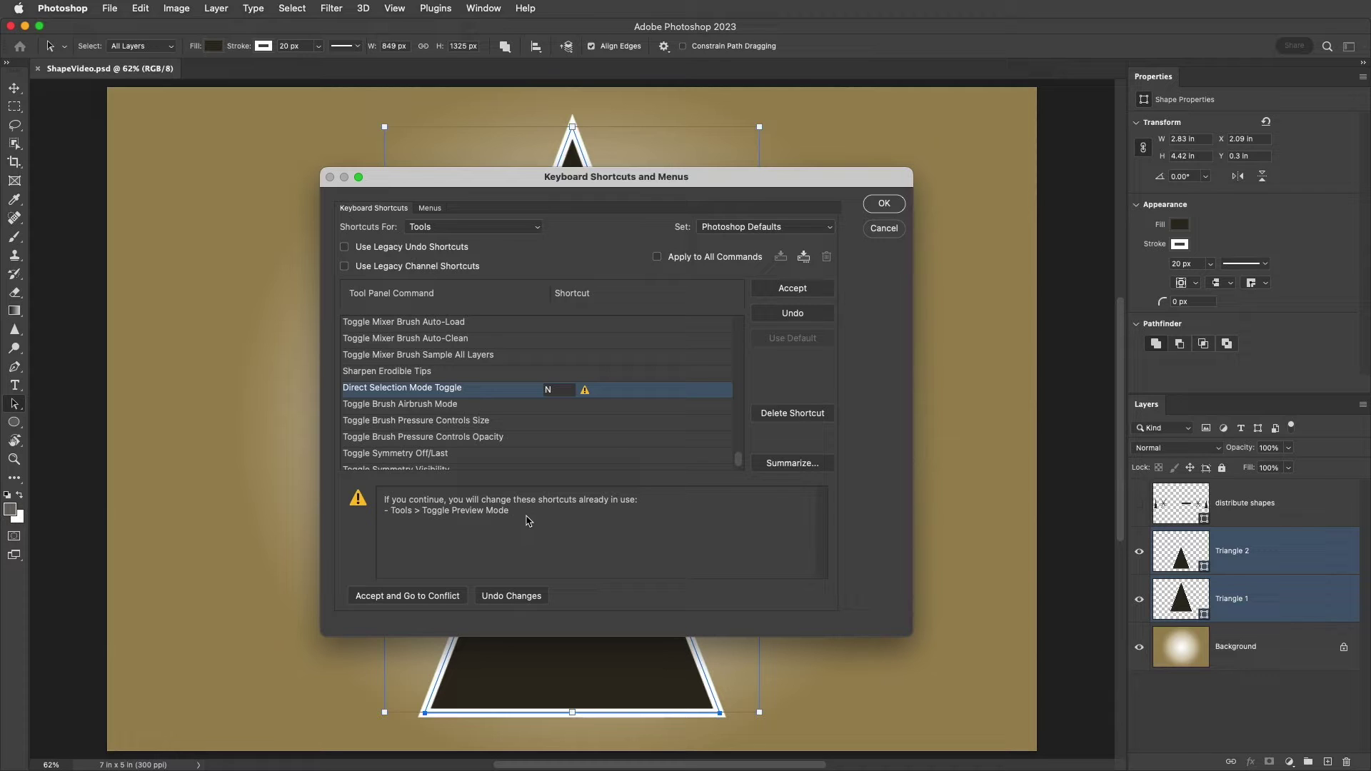
pyautogui.click(761, 289)
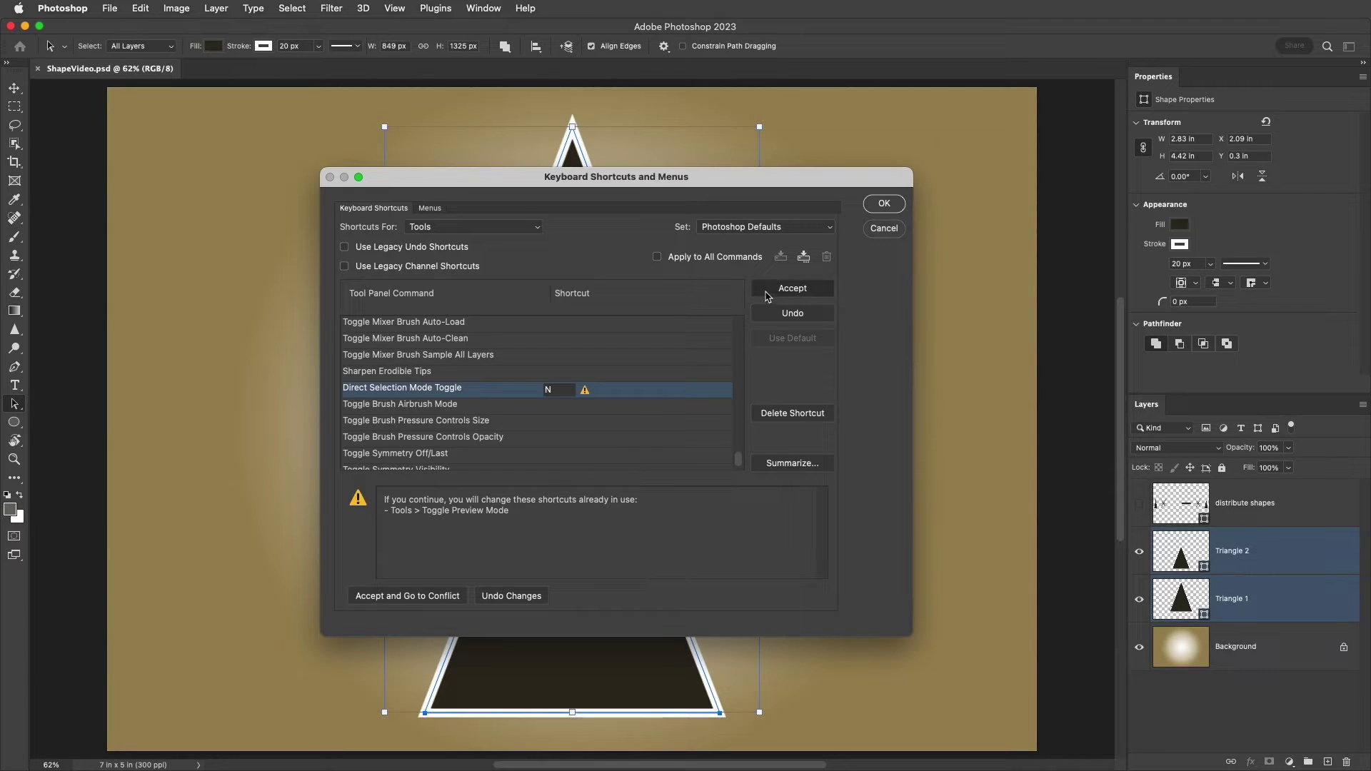
pyautogui.click(879, 208)
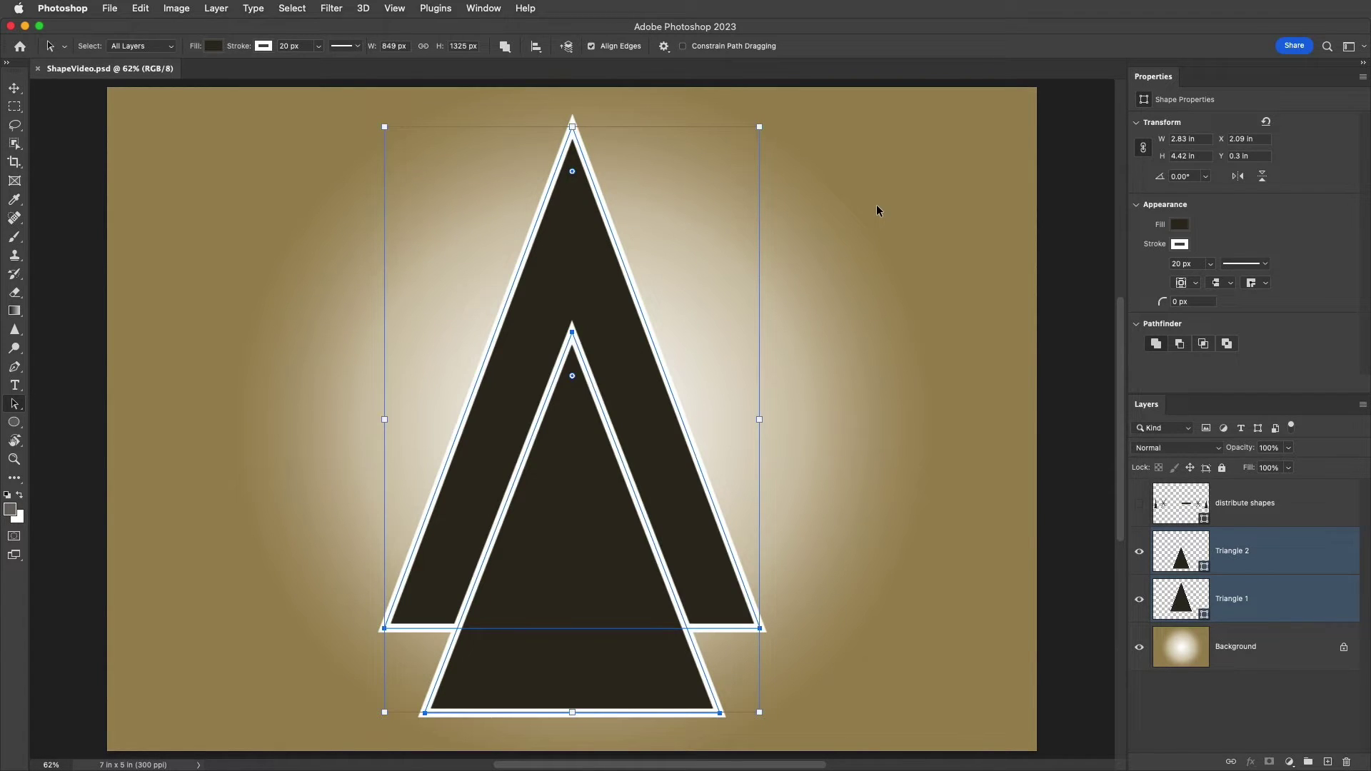
# Step: Toggle path selection back to Active Layers with N, then open the Layer menu
pyautogui.press('n')
pyautogui.press('n')
pyautogui.click(218, 10)
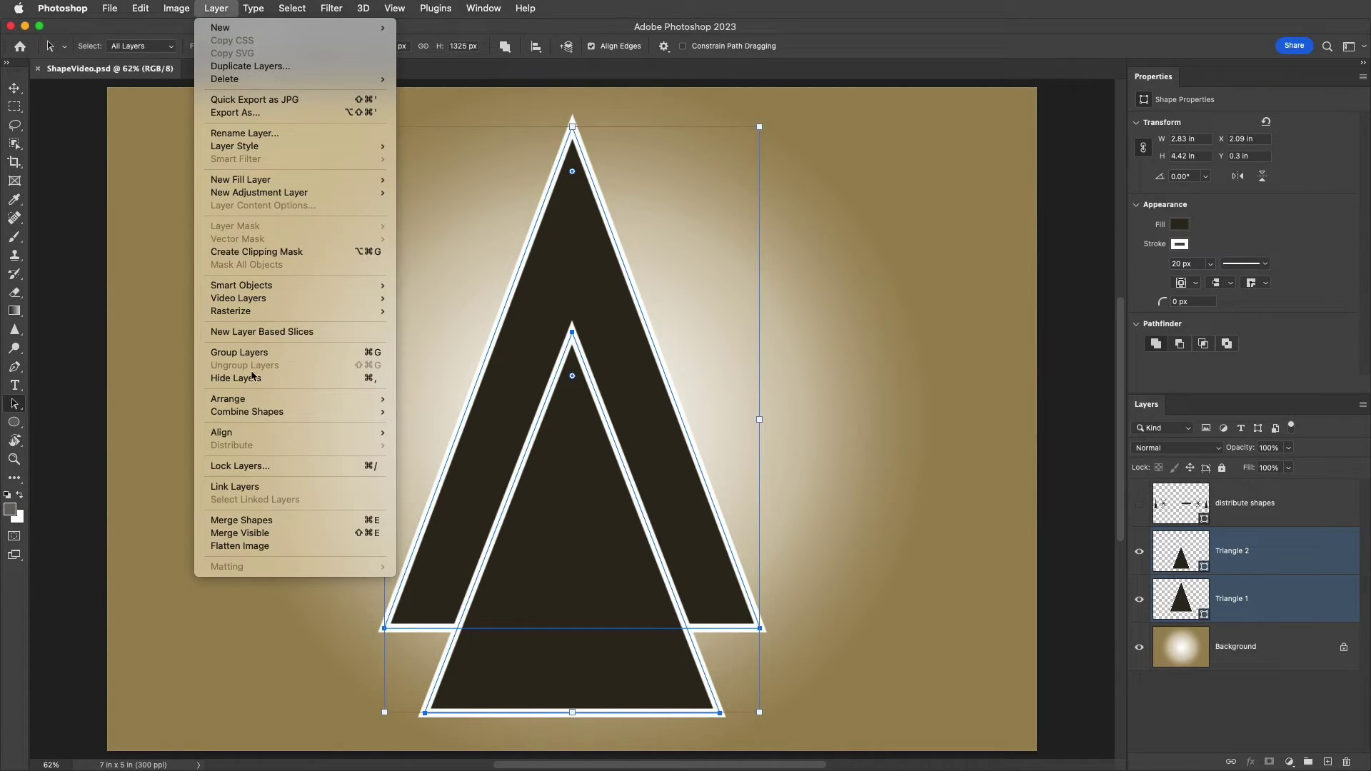
# Step: Merge both triangles into one Triangle 2 shape layer and deselect it
pyautogui.click(353, 525)
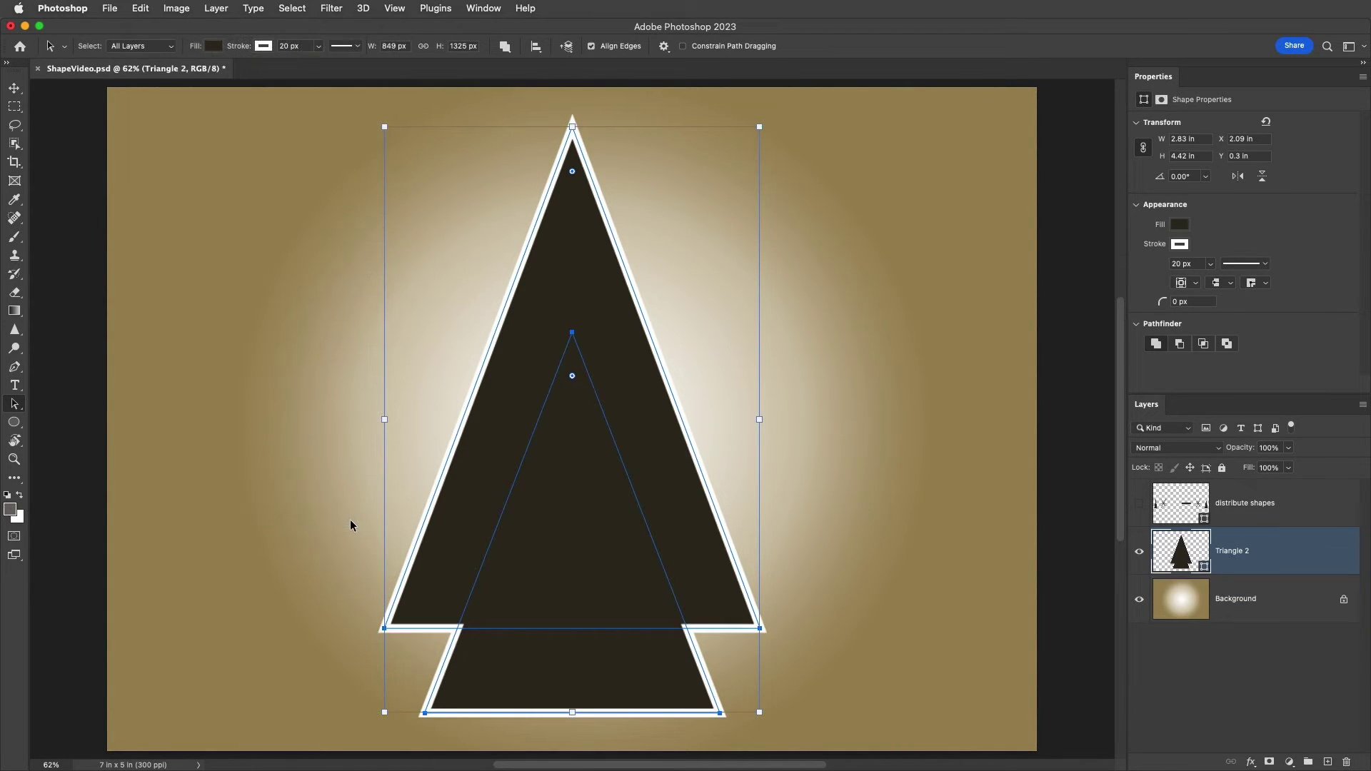
pyautogui.click(350, 520)
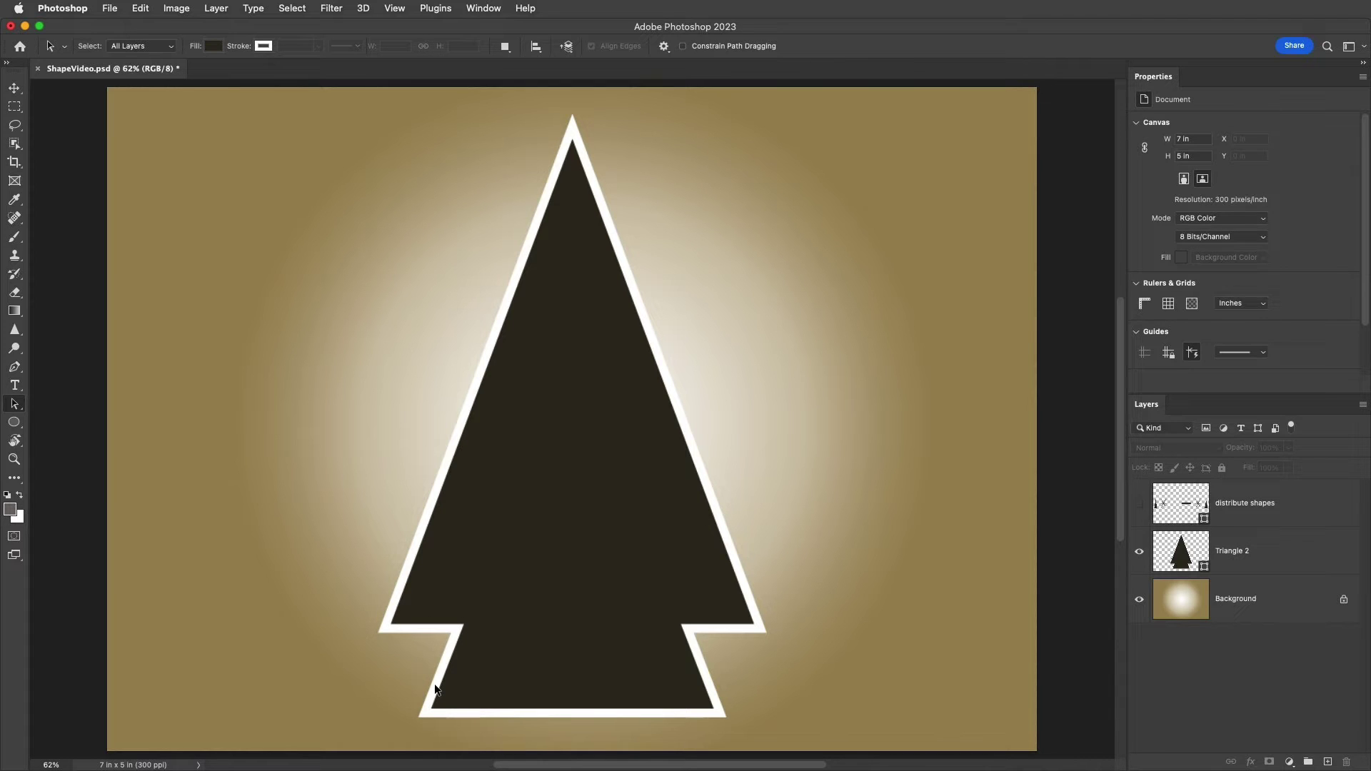
# Step: Select the small lower triangle path, nudge it slightly upward, and open Path Operations
pyautogui.click(562, 673)
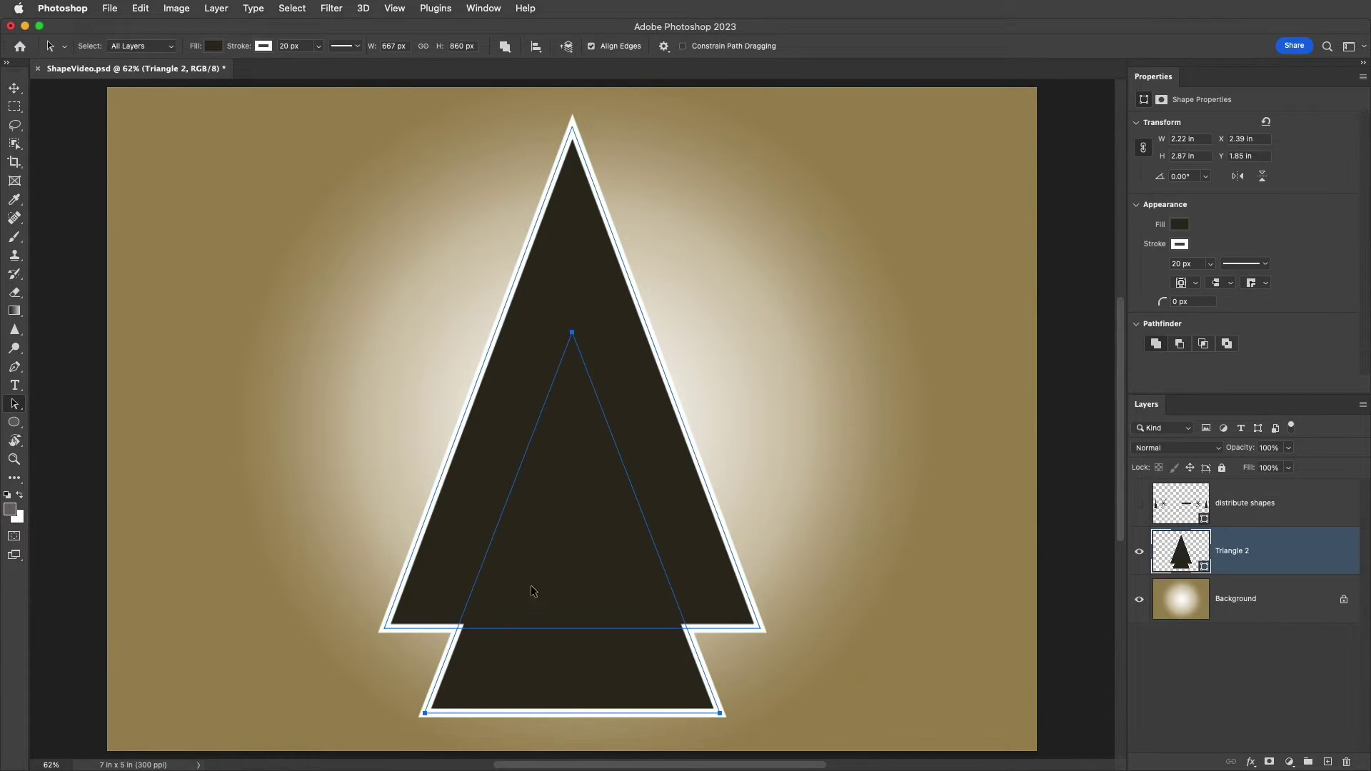
pyautogui.click(511, 384)
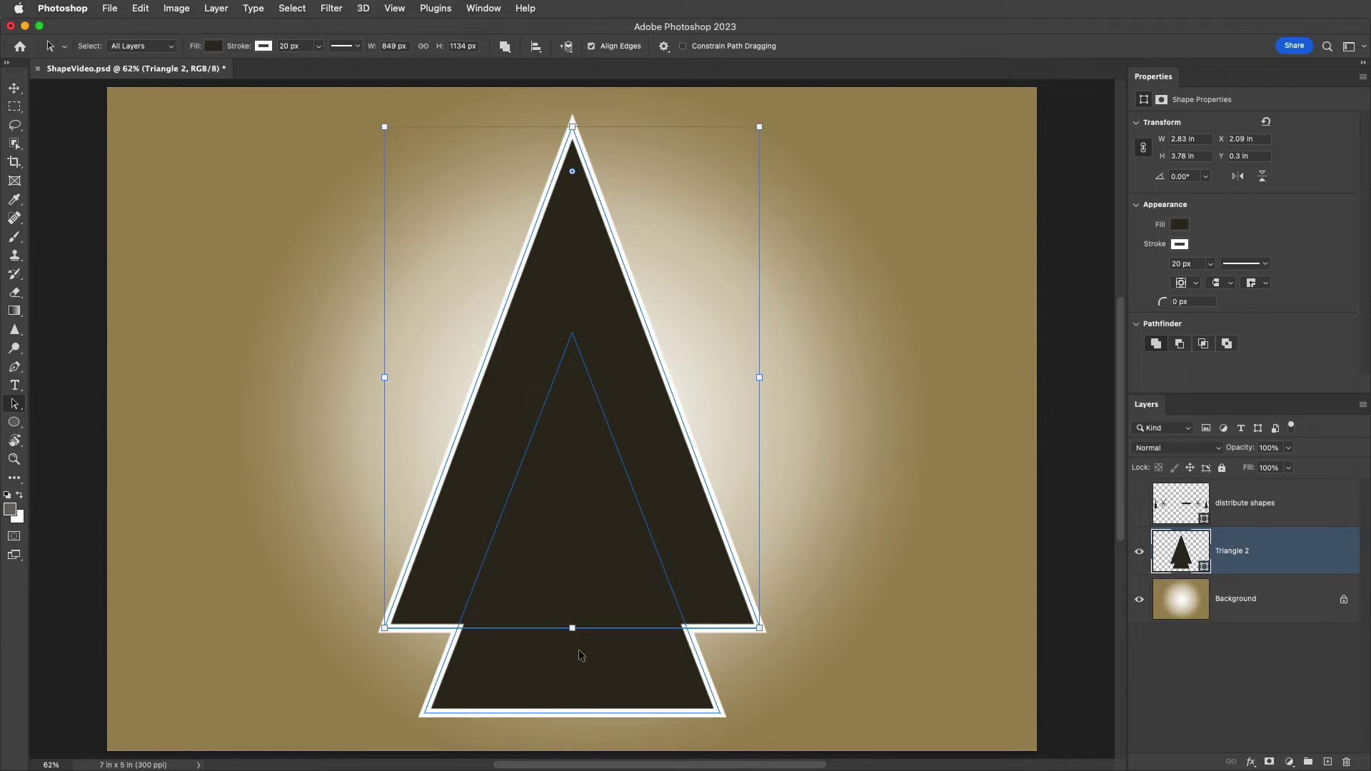
pyautogui.click(581, 675)
pyautogui.moveTo(581, 672)
pyautogui.mouseDown()
pyautogui.moveTo(711, 672)
pyautogui.moveTo(598, 666)
pyautogui.mouseUp()
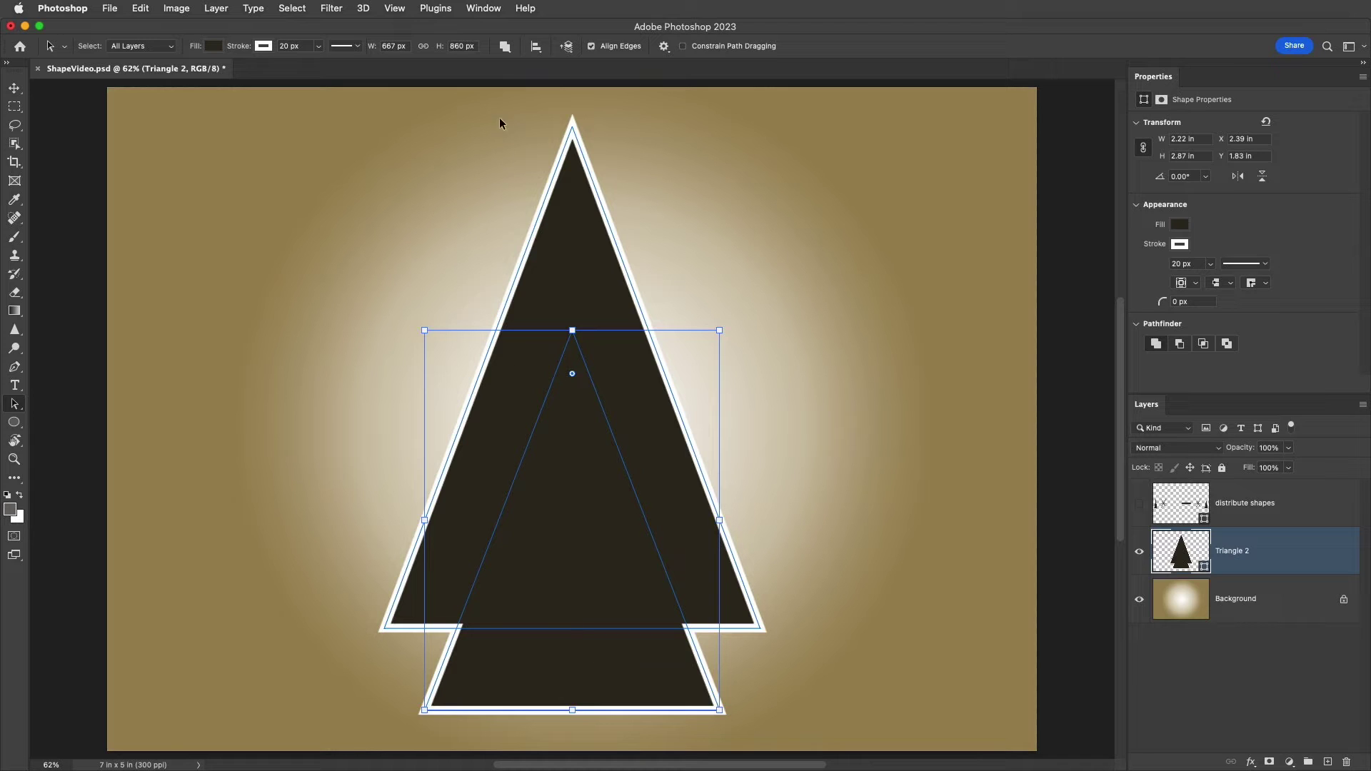
pyautogui.click(505, 47)
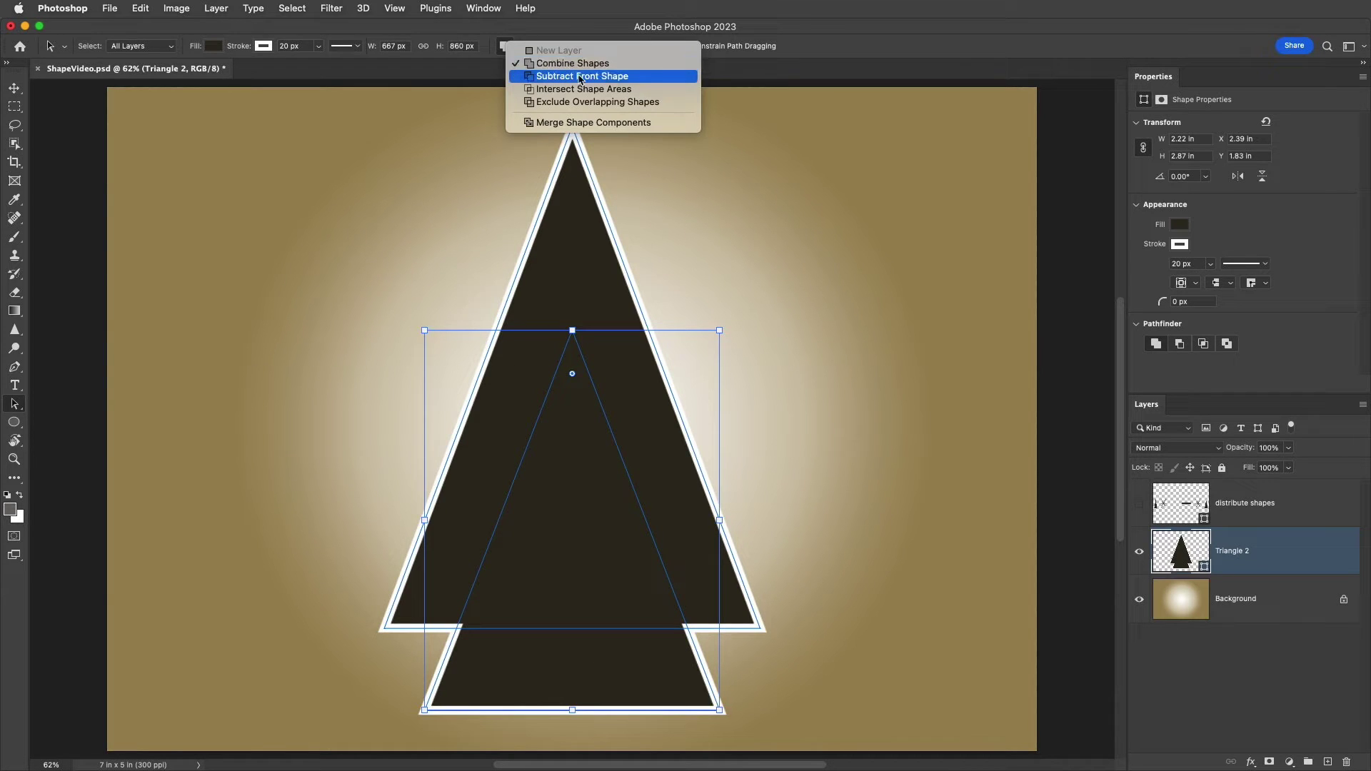
# Step: Try Subtract Front Shape, then Intersect Shape Areas, finally Exclude Overlapping Shapes on the small triangle
pyautogui.click(648, 77)
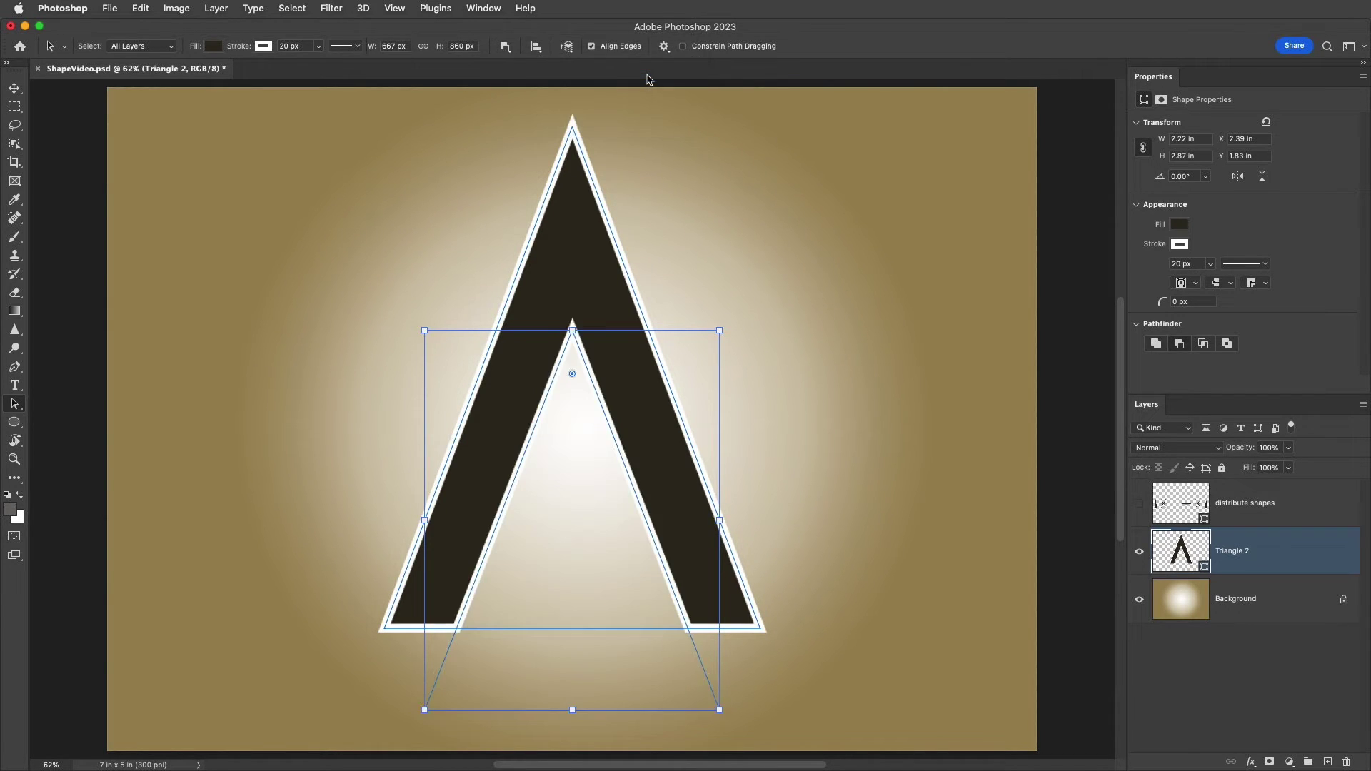
pyautogui.click(506, 48)
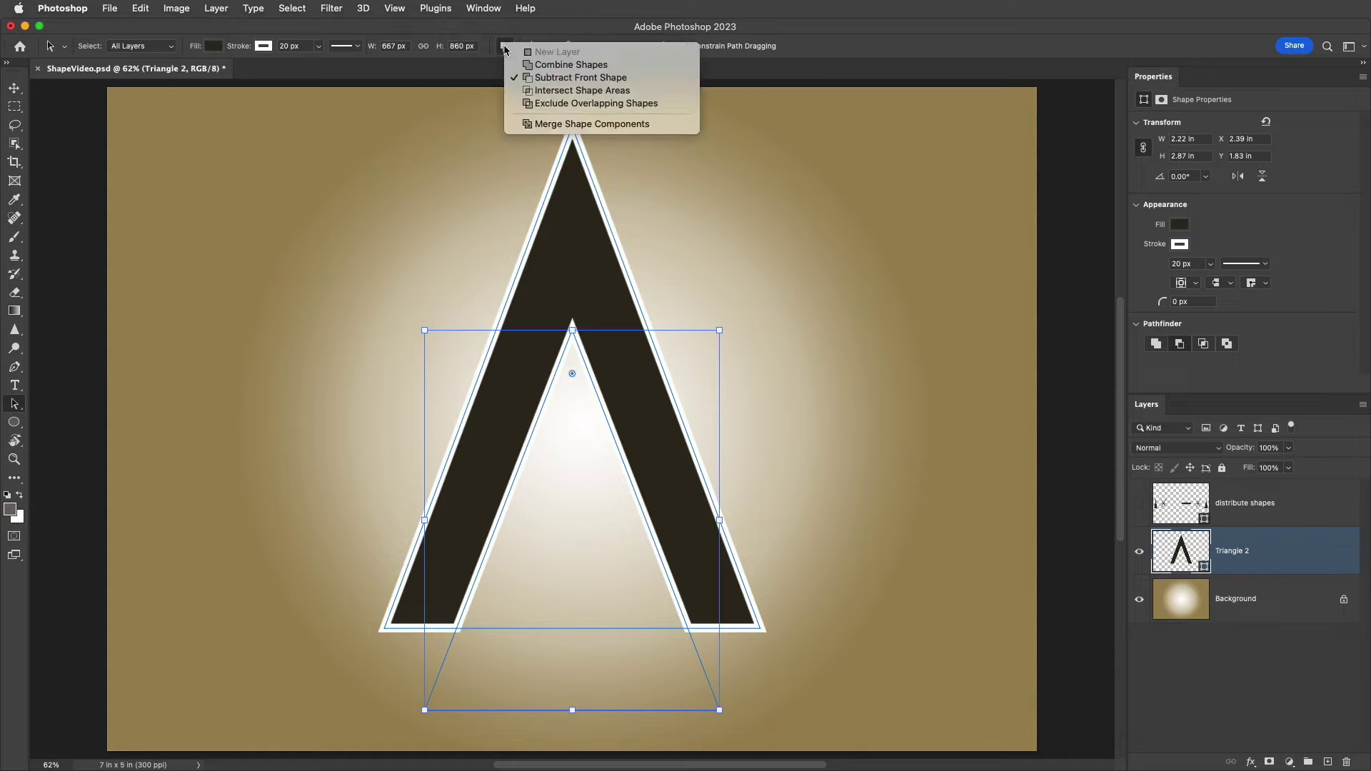
pyautogui.click(518, 90)
pyautogui.click(505, 46)
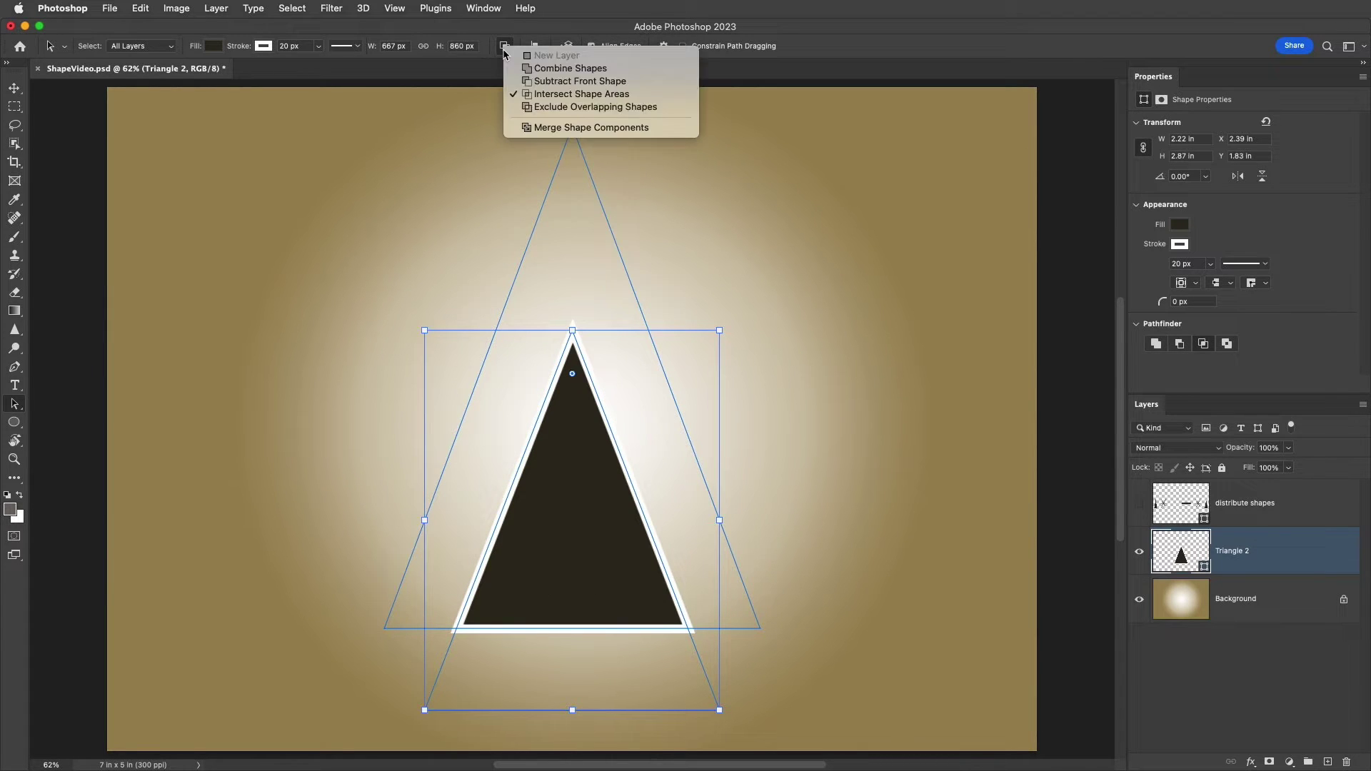
pyautogui.click(672, 107)
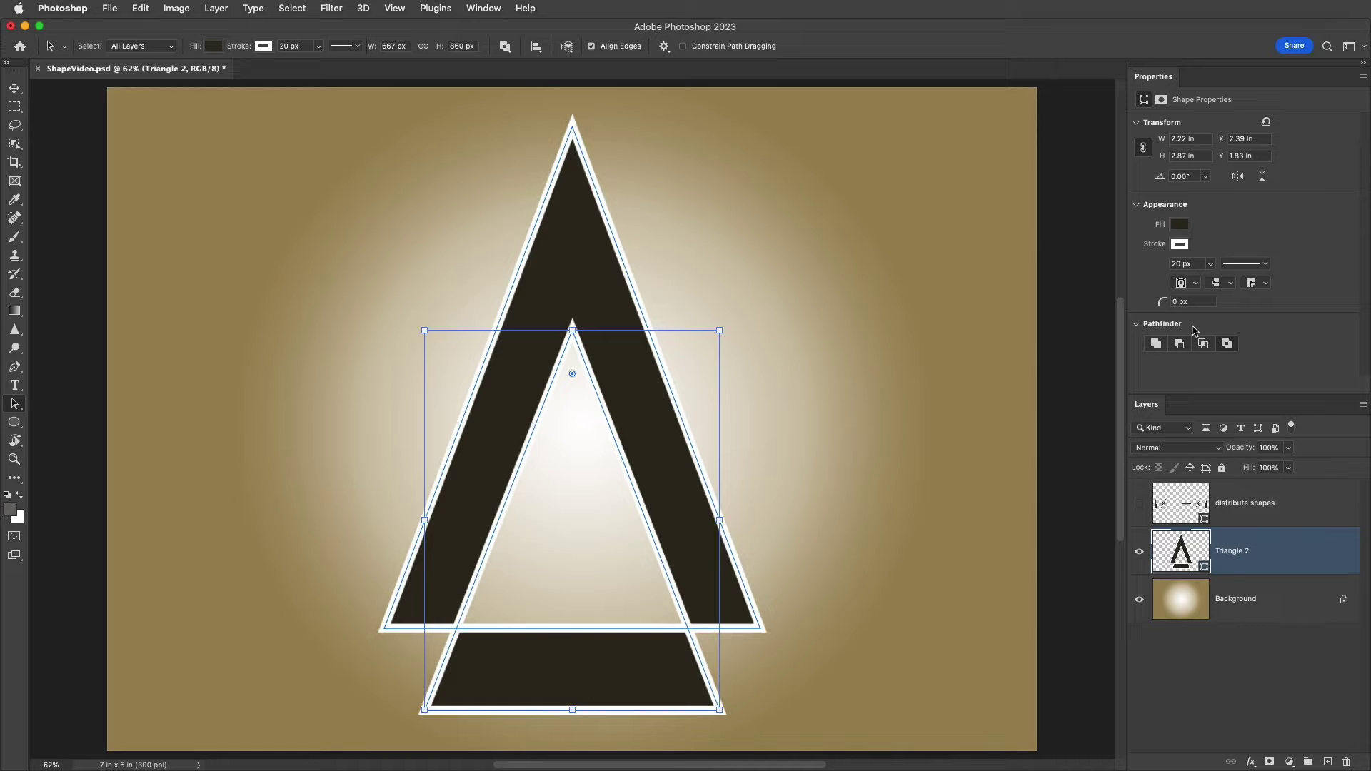
# Step: Cycle Properties Pathfinder modes (subtract, intersect, combine), ending on Exclude Overlapping Shapes
pyautogui.click(1182, 348)
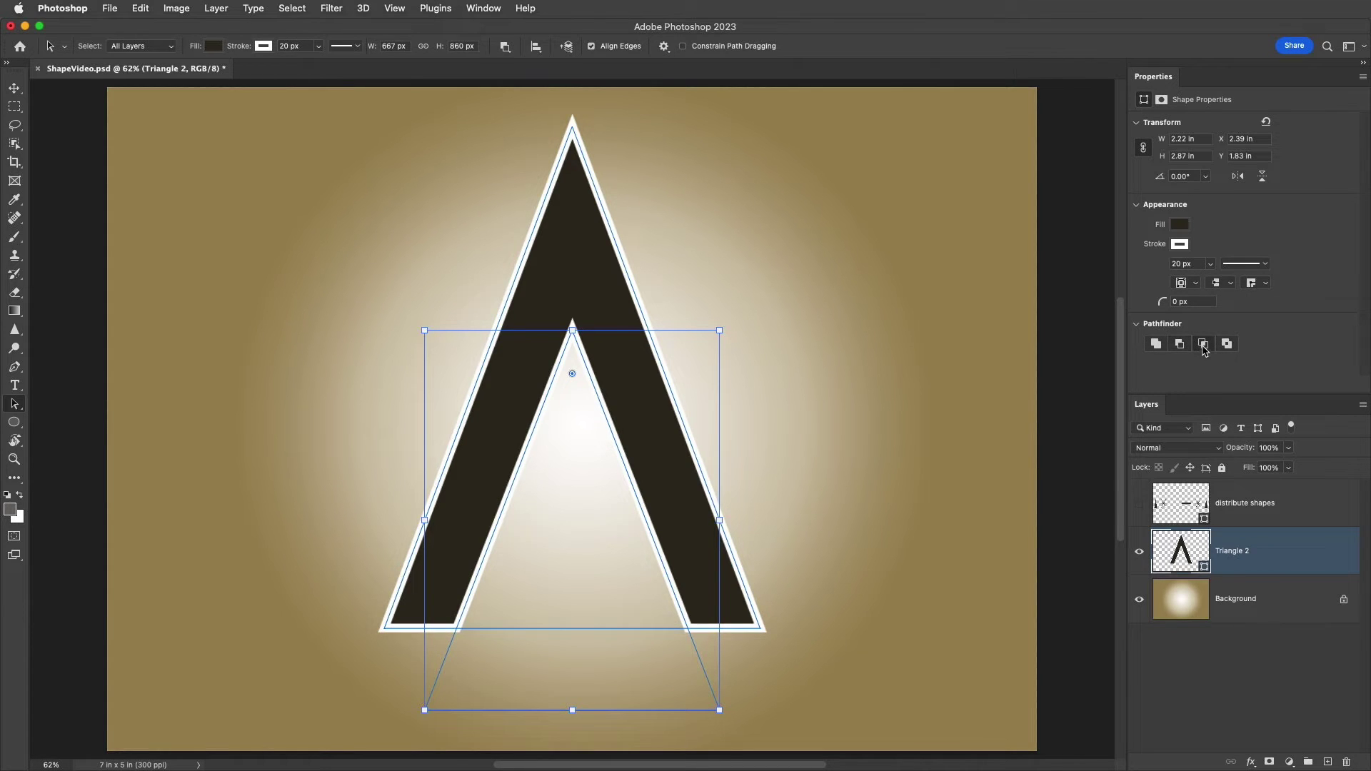
pyautogui.click(1204, 347)
pyautogui.click(1223, 348)
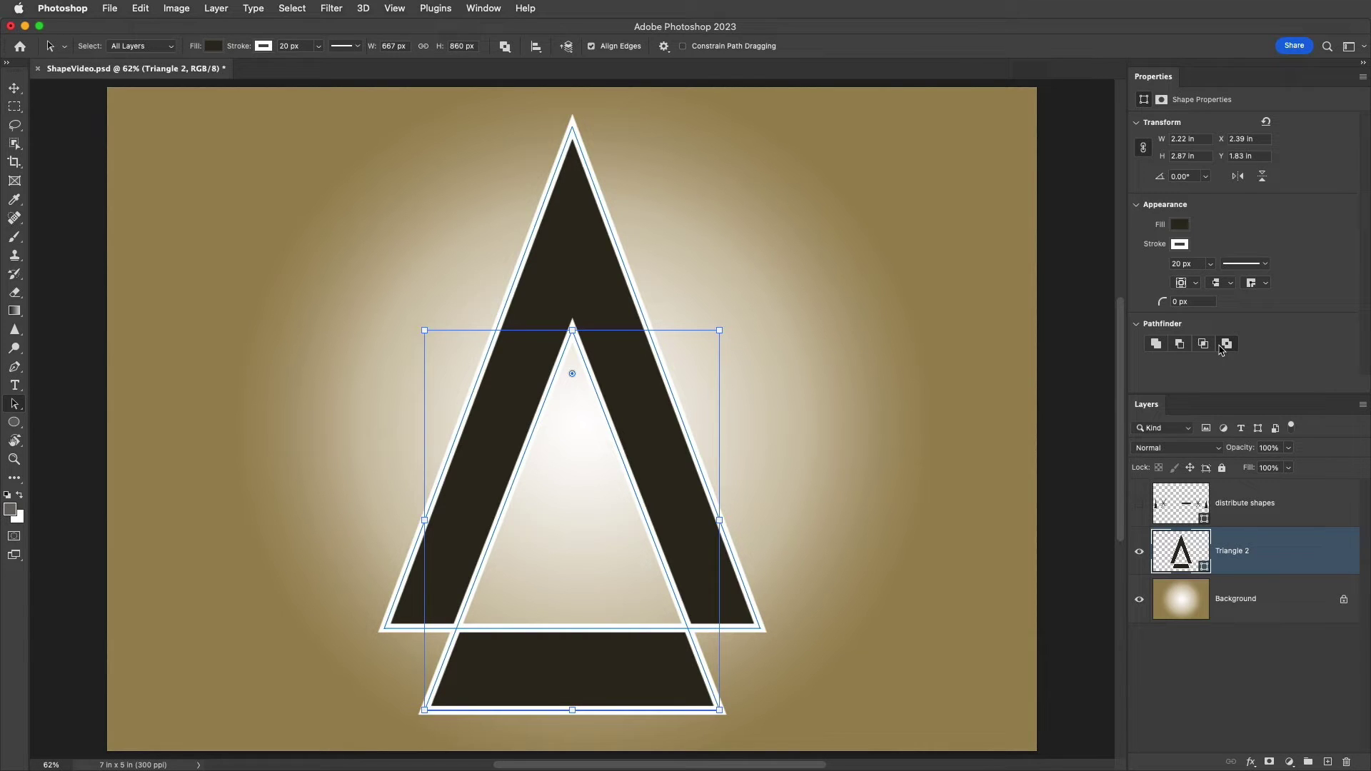
pyautogui.click(1223, 347)
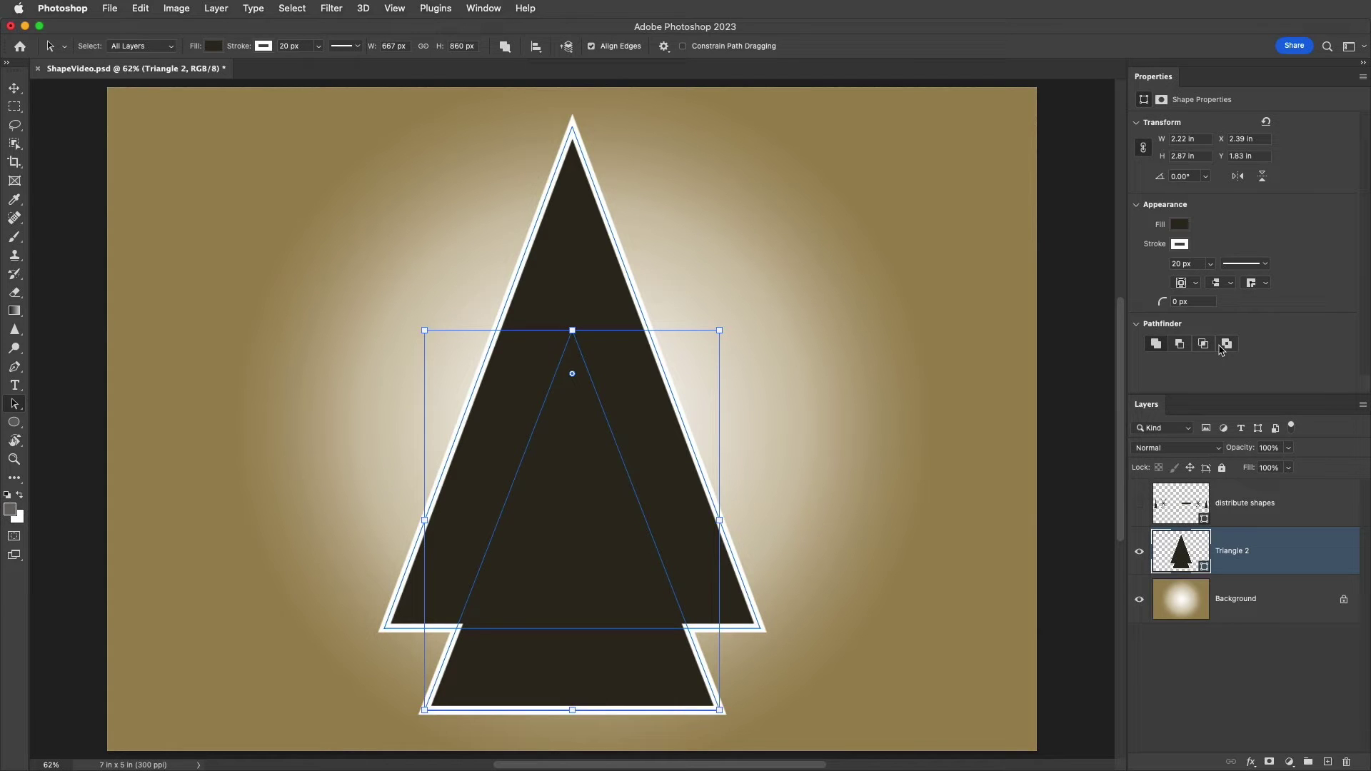
pyautogui.click(1223, 348)
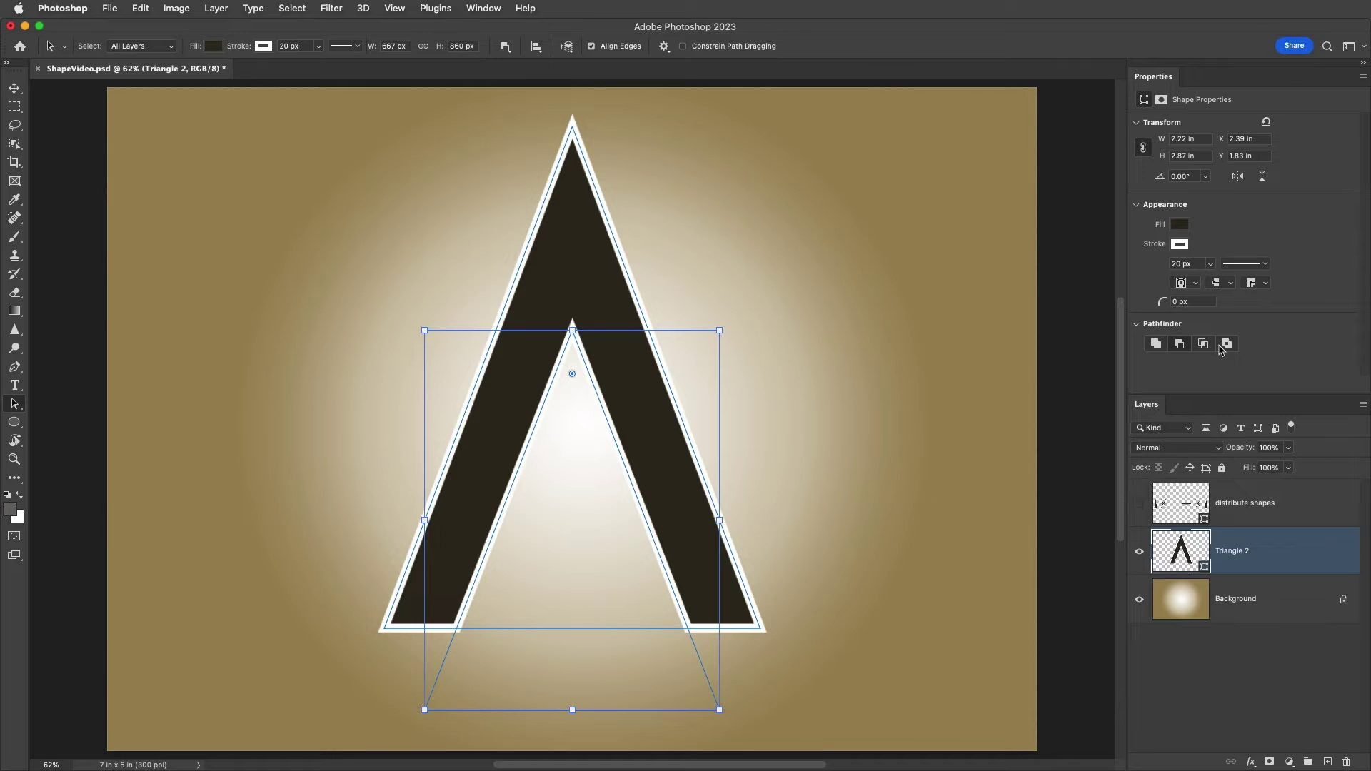
pyautogui.click(1222, 348)
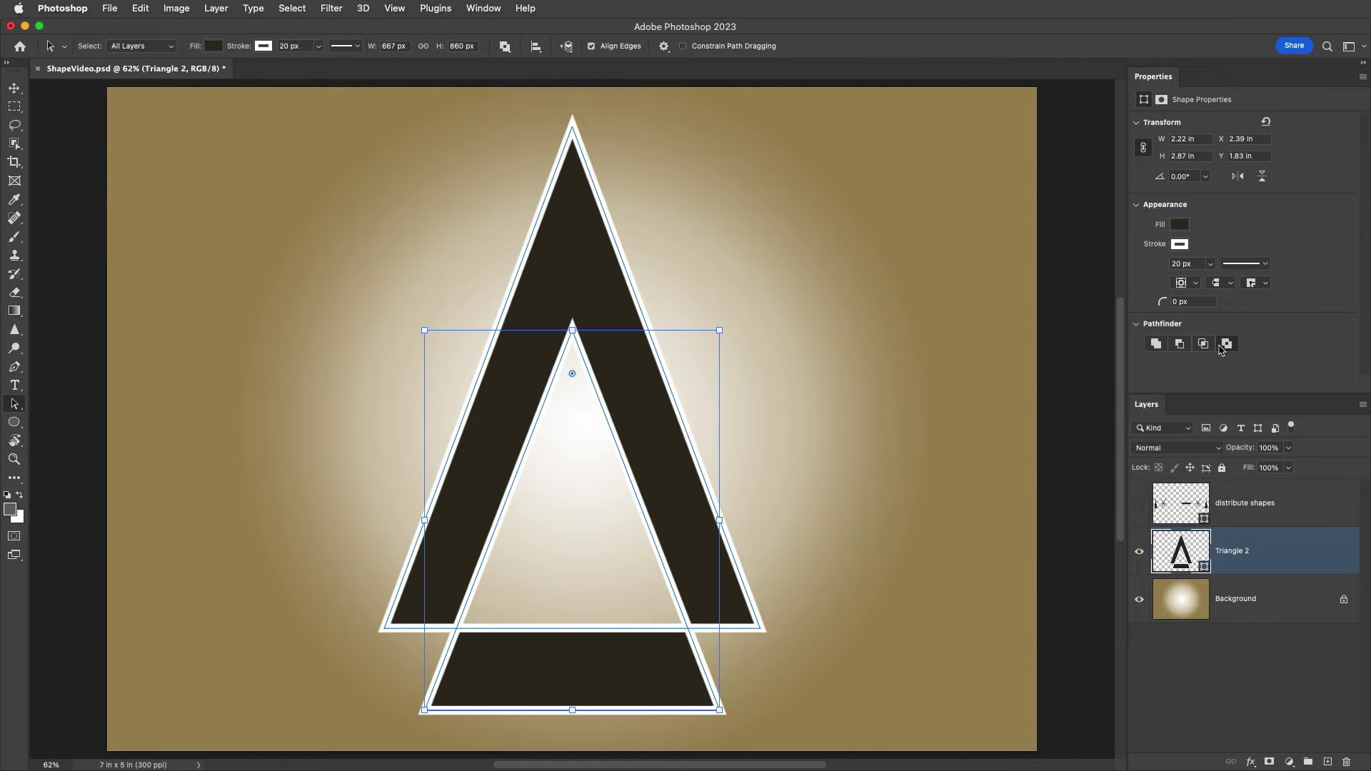
pyautogui.click(1226, 344)
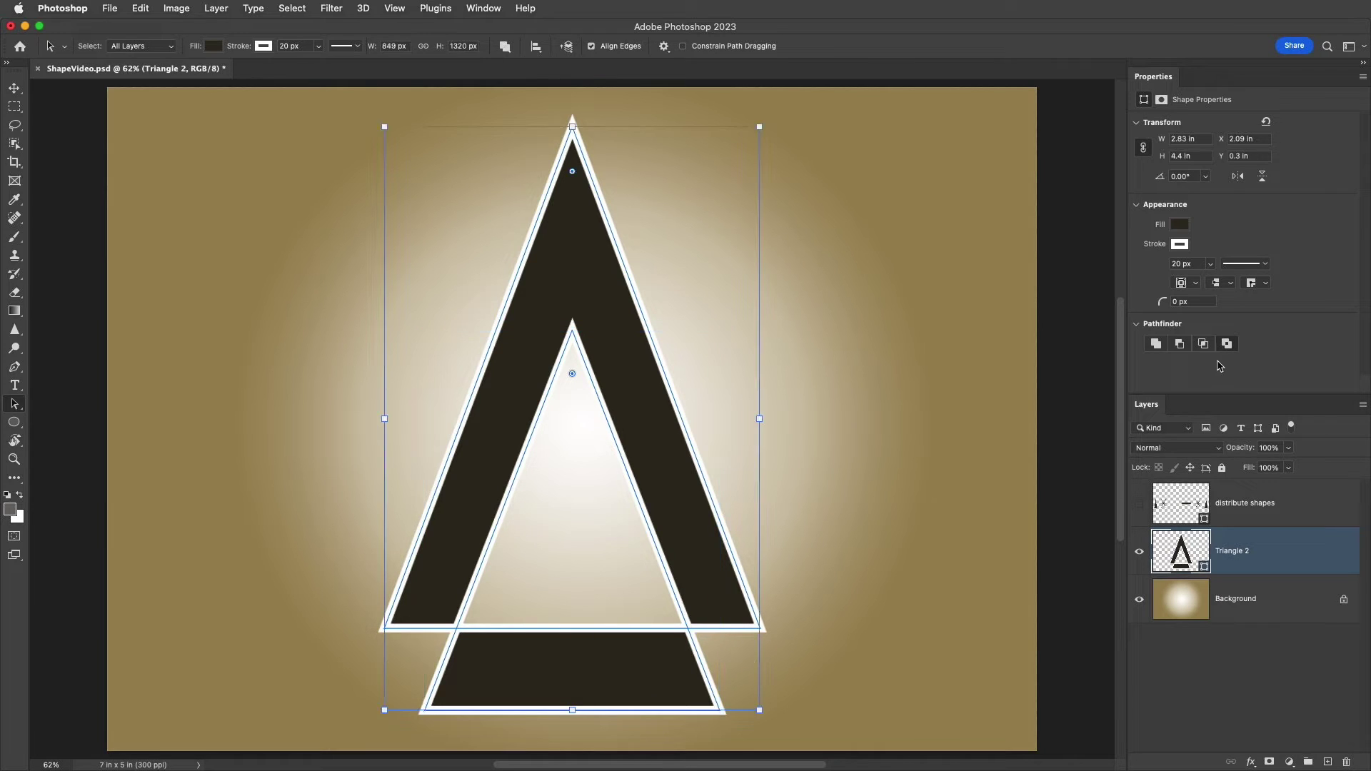
# Step: Hide Triangle 2, draw a large dark circle on the left, and begin a second ellipse
pyautogui.click(1140, 552)
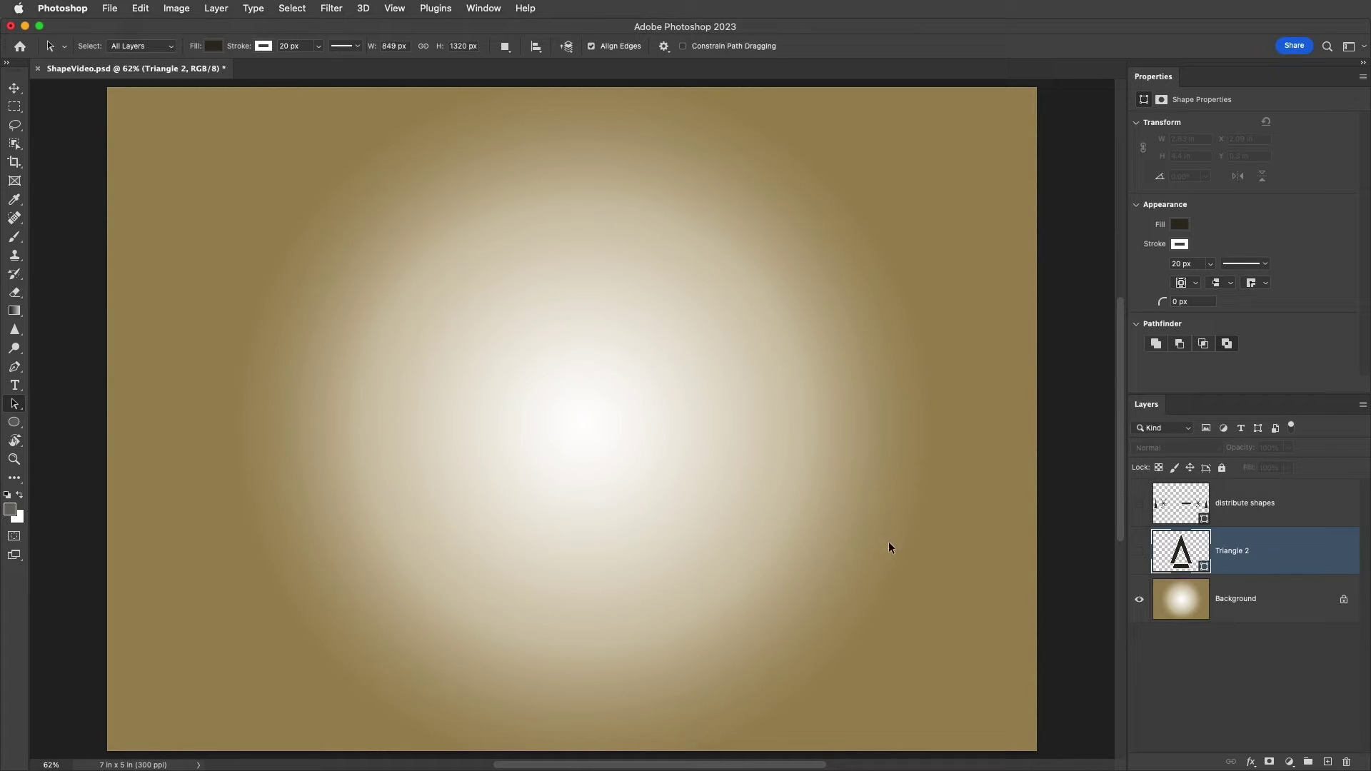
pyautogui.click(15, 424)
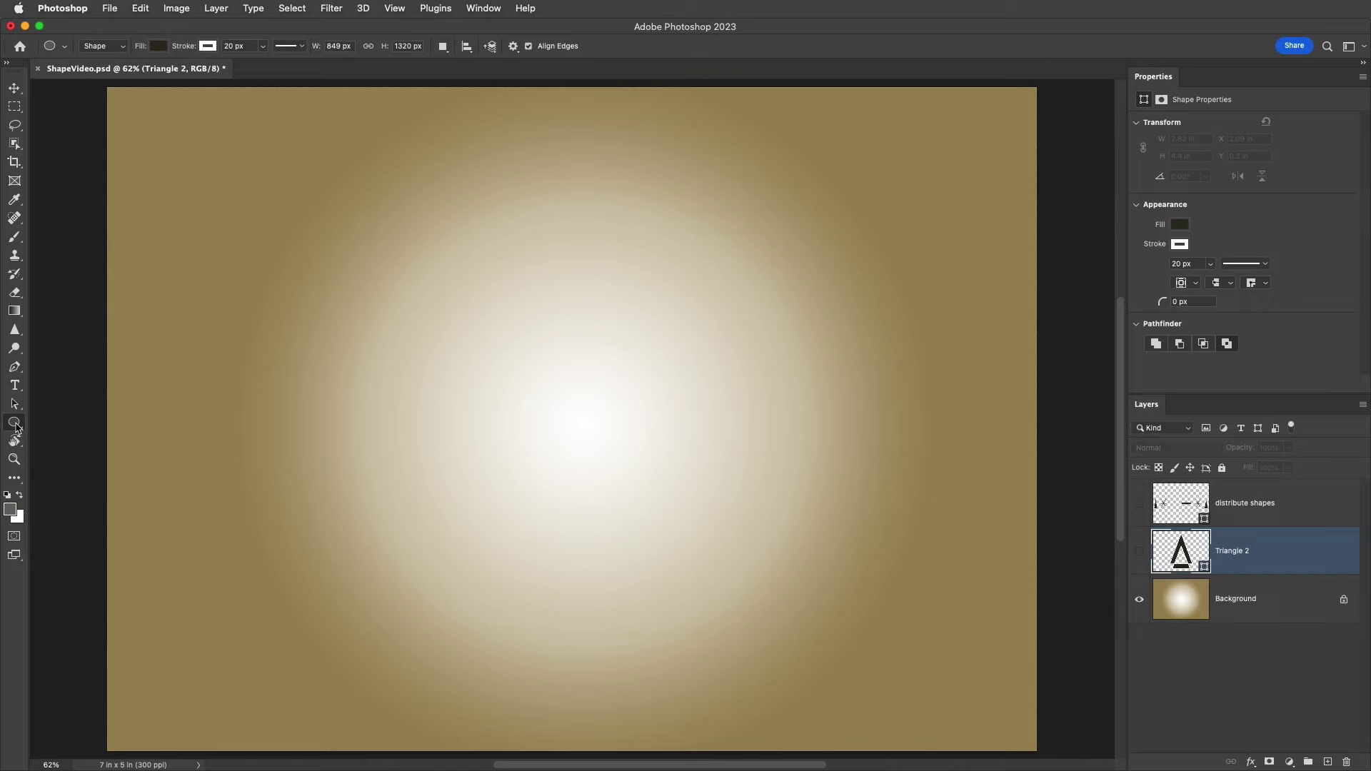
pyautogui.moveTo(187, 218); pyautogui.dragTo(586, 622)
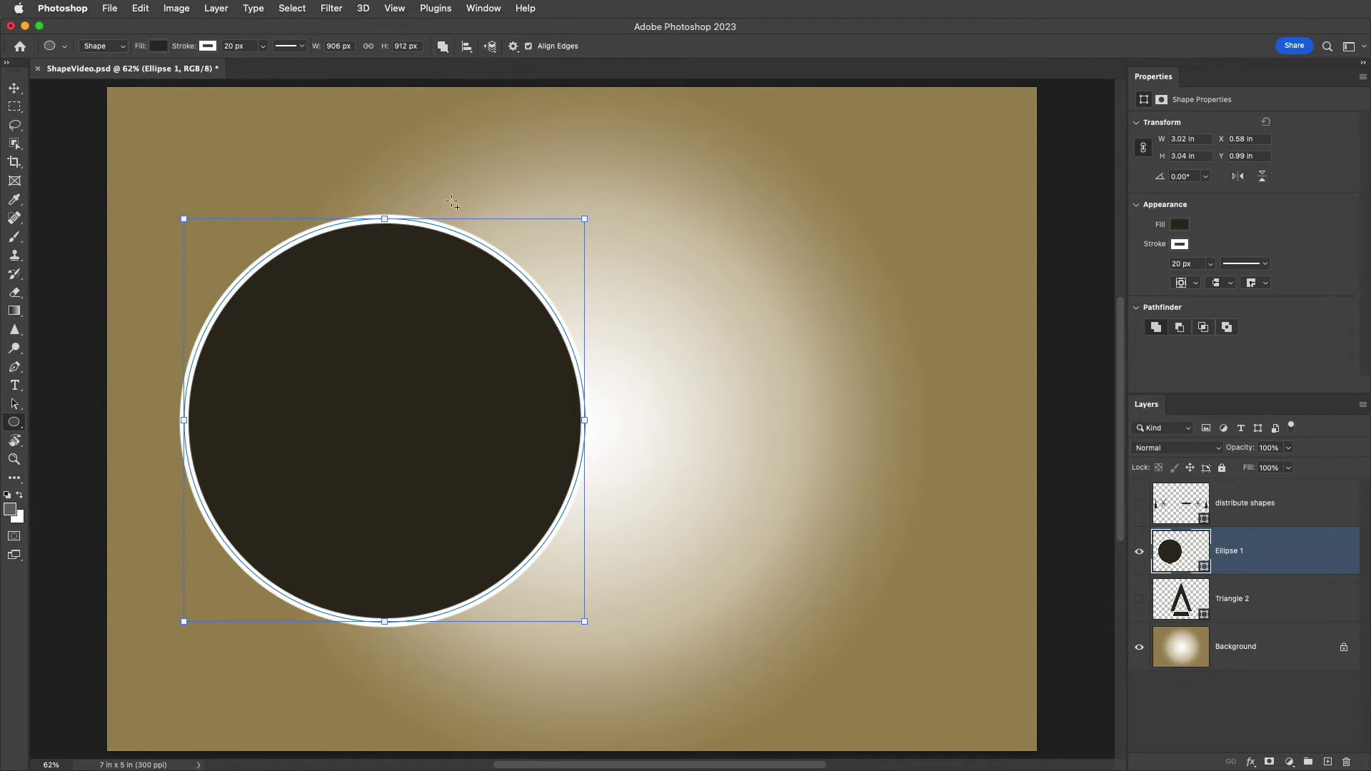
pyautogui.moveTo(440, 285); pyautogui.dragTo(690, 543)
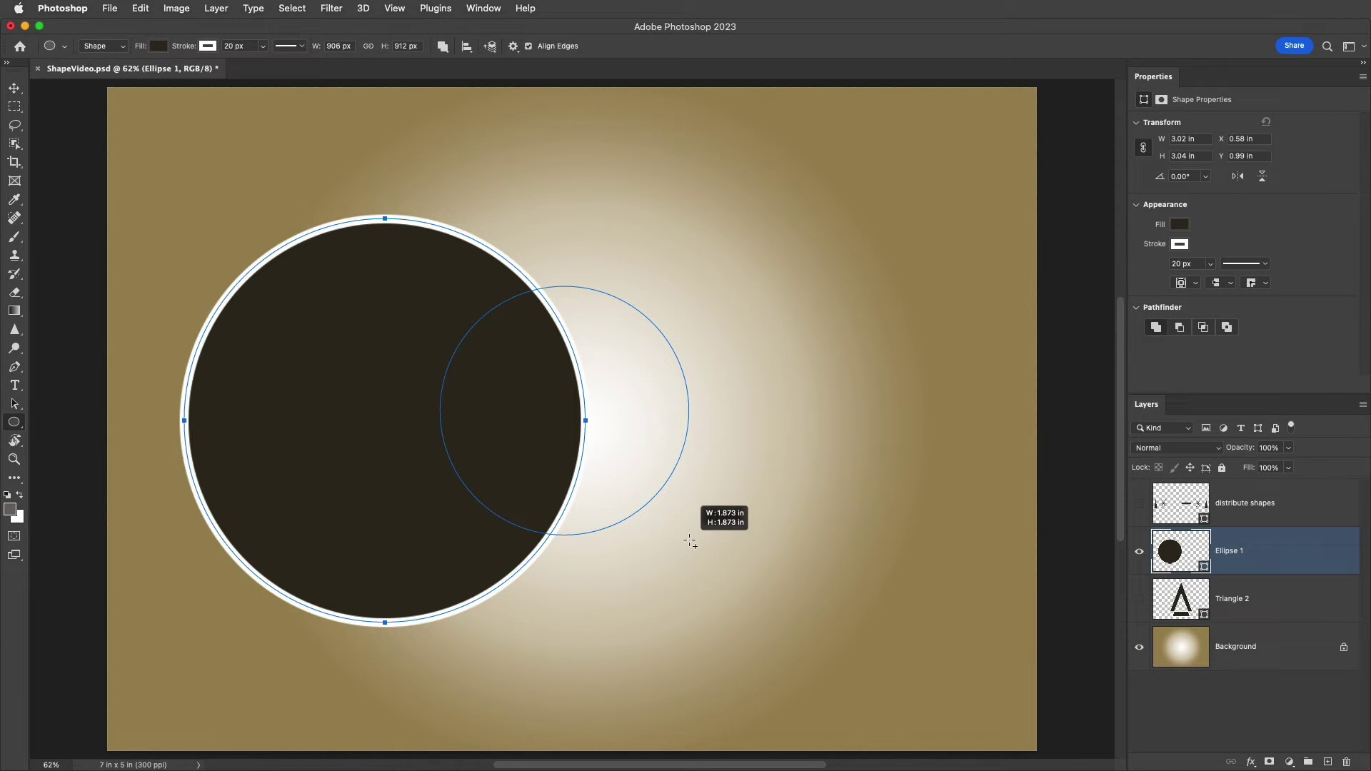
# Step: Undo the added ellipse and subtract a 2.42 × 2.39 in circle from the right side
pyautogui.moveTo(691, 543); pyautogui.dragTo(780, 557)
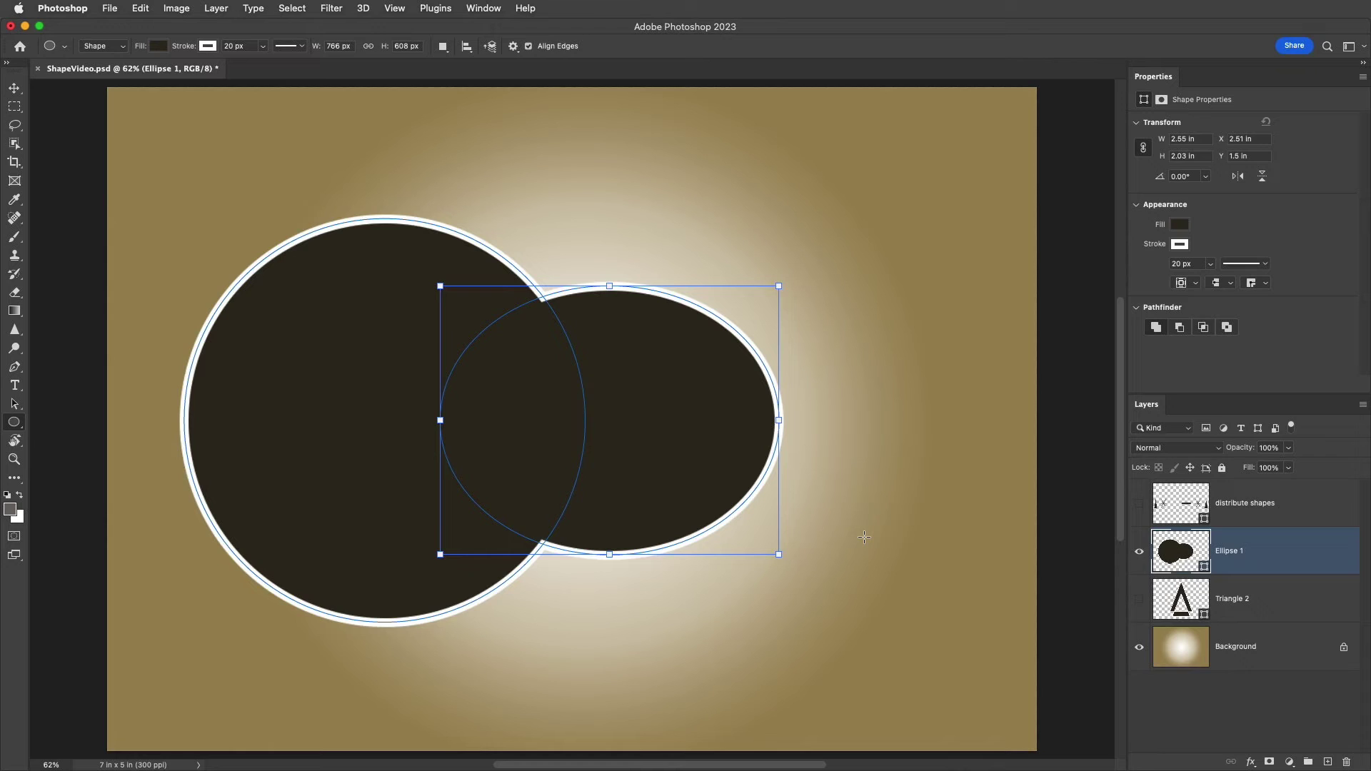
pyautogui.press('super+z')
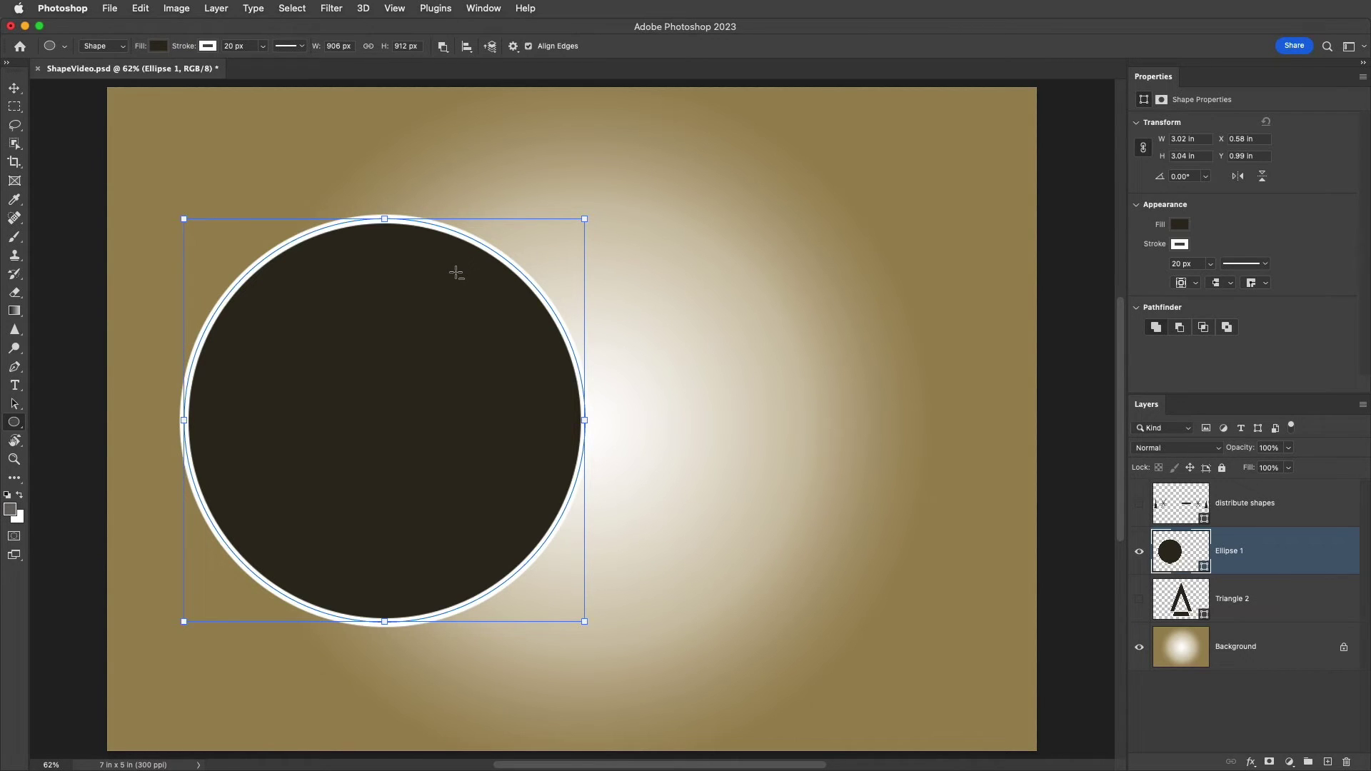
pyautogui.moveTo(457, 275); pyautogui.dragTo(777, 591)
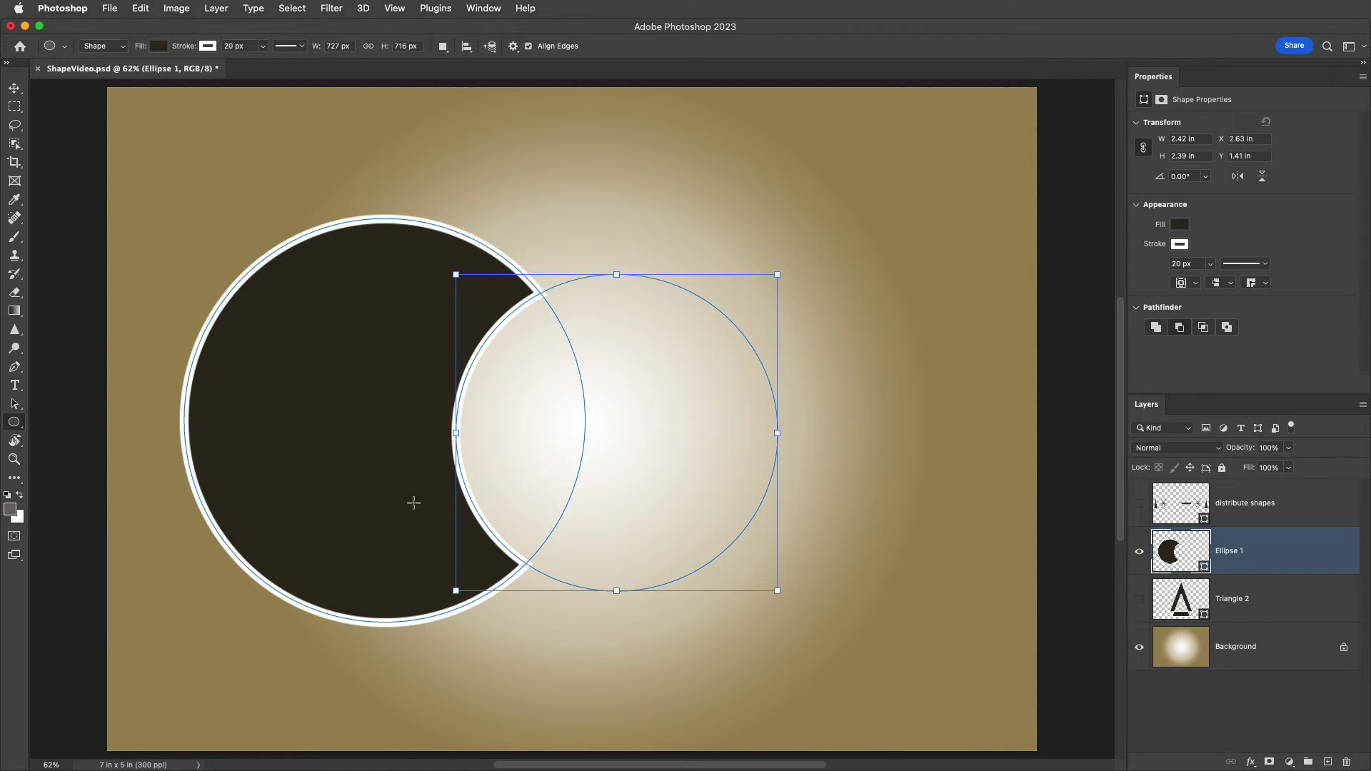
# Step: Undo the subtraction, draw an intersecting second circle, exclude their overlap, and hide Ellipse 1
pyautogui.press('super+z')
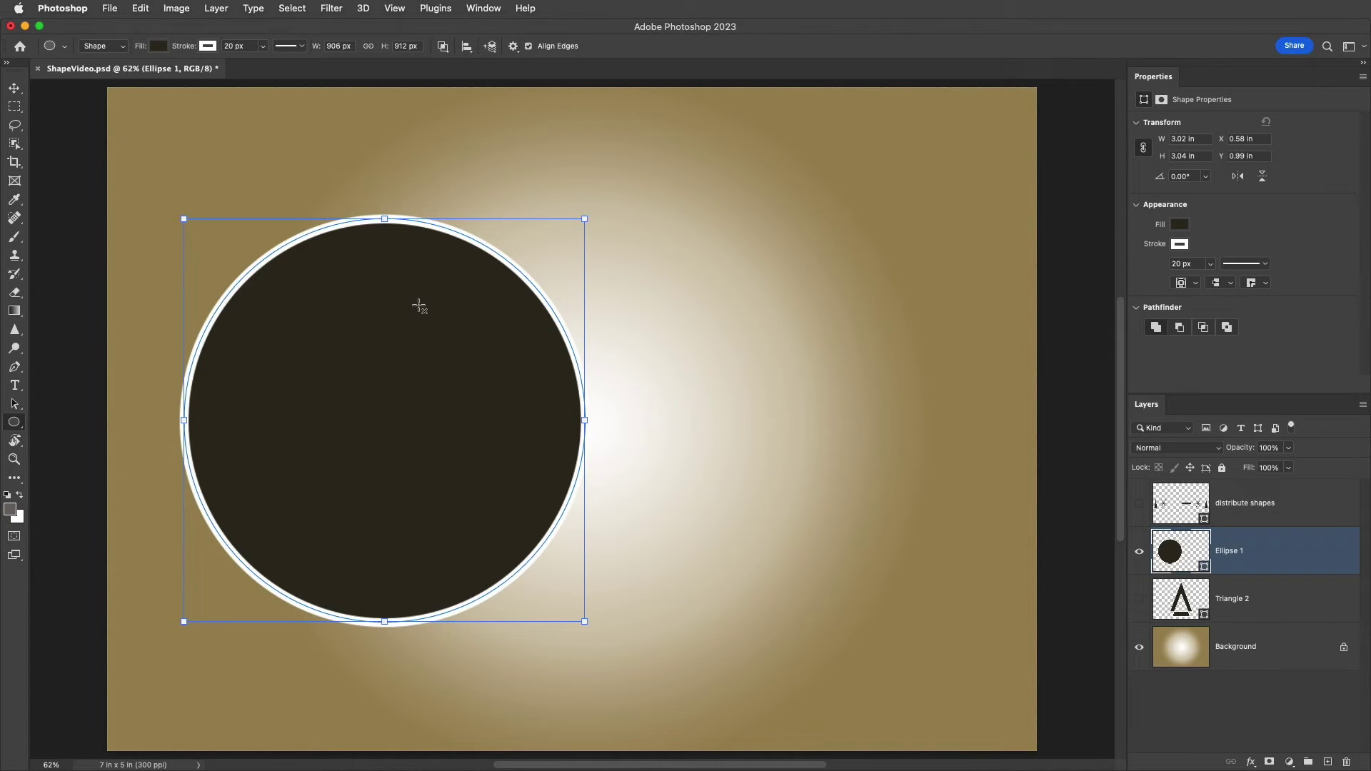
pyautogui.moveTo(419, 306); pyautogui.dragTo(605, 488)
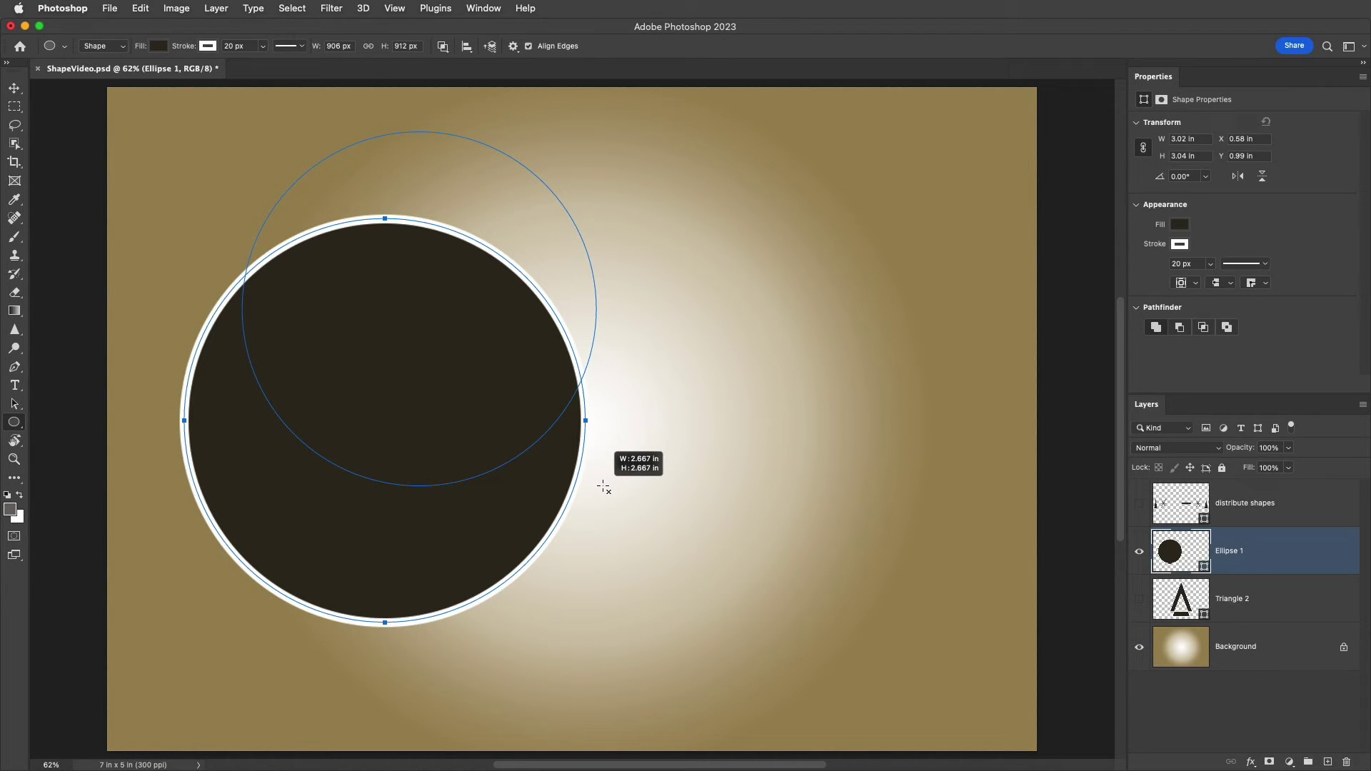
pyautogui.moveTo(604, 487); pyautogui.dragTo(725, 606)
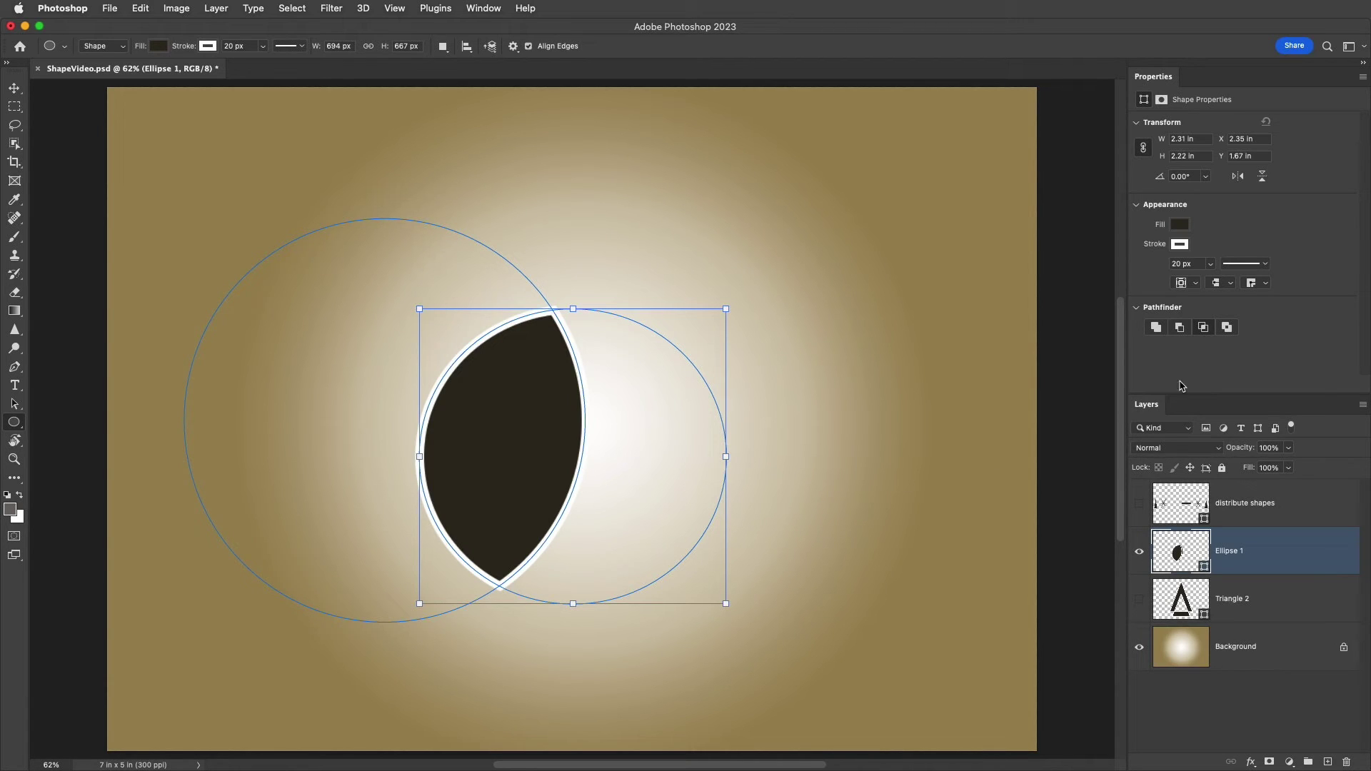
pyautogui.click(1227, 328)
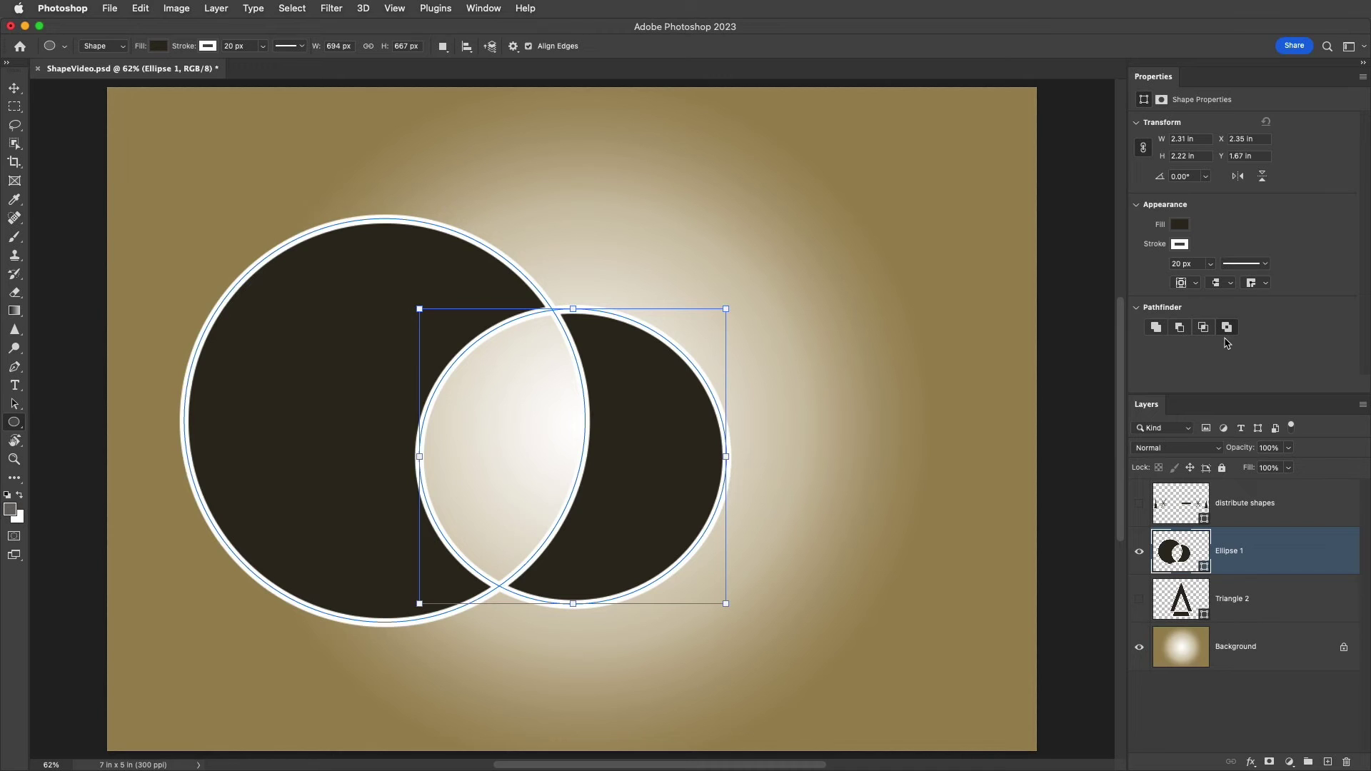
pyautogui.click(1140, 553)
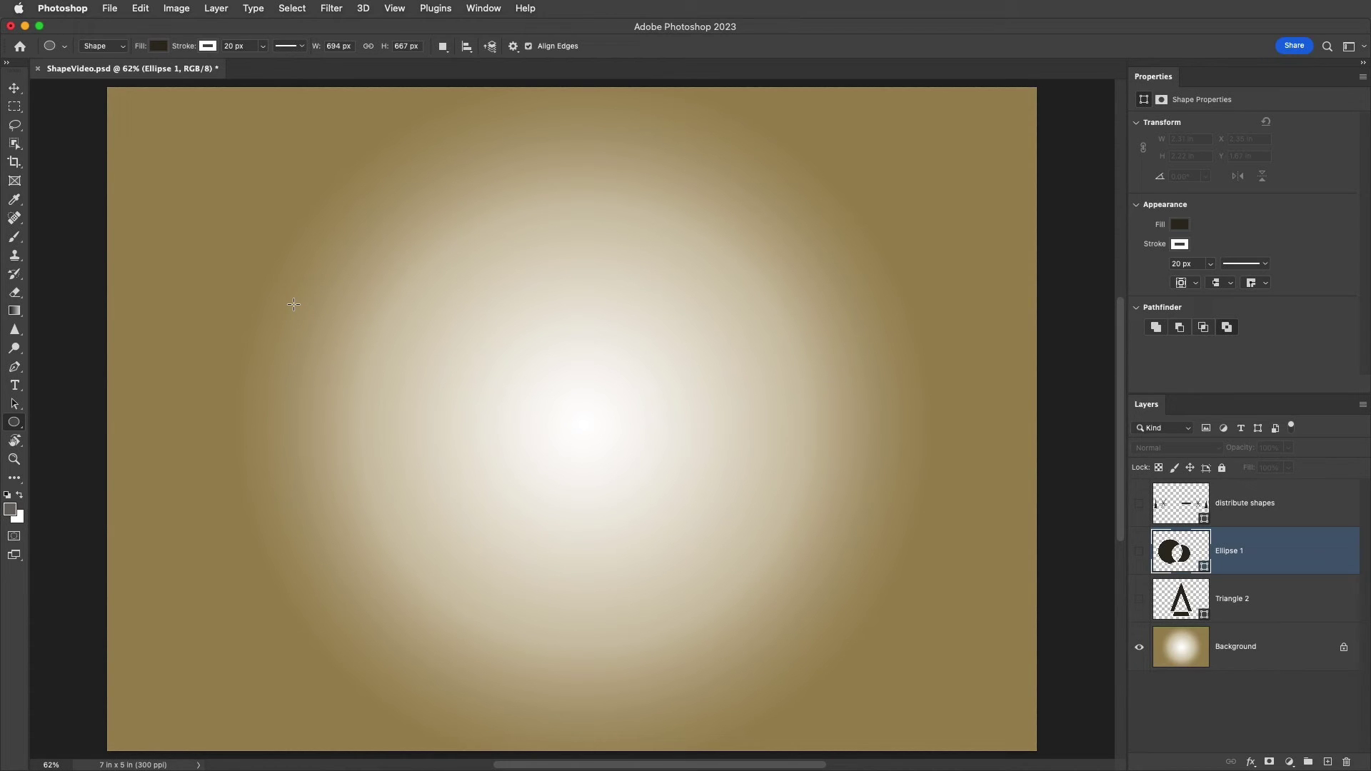
# Step: Draw three overlapping circles in a row on Ellipse 2 using Combine Shapes
pyautogui.moveTo(189, 243)
pyautogui.mouseDown()
pyautogui.moveTo(443, 457)
pyautogui.moveTo(485, 517)
pyautogui.mouseUp()
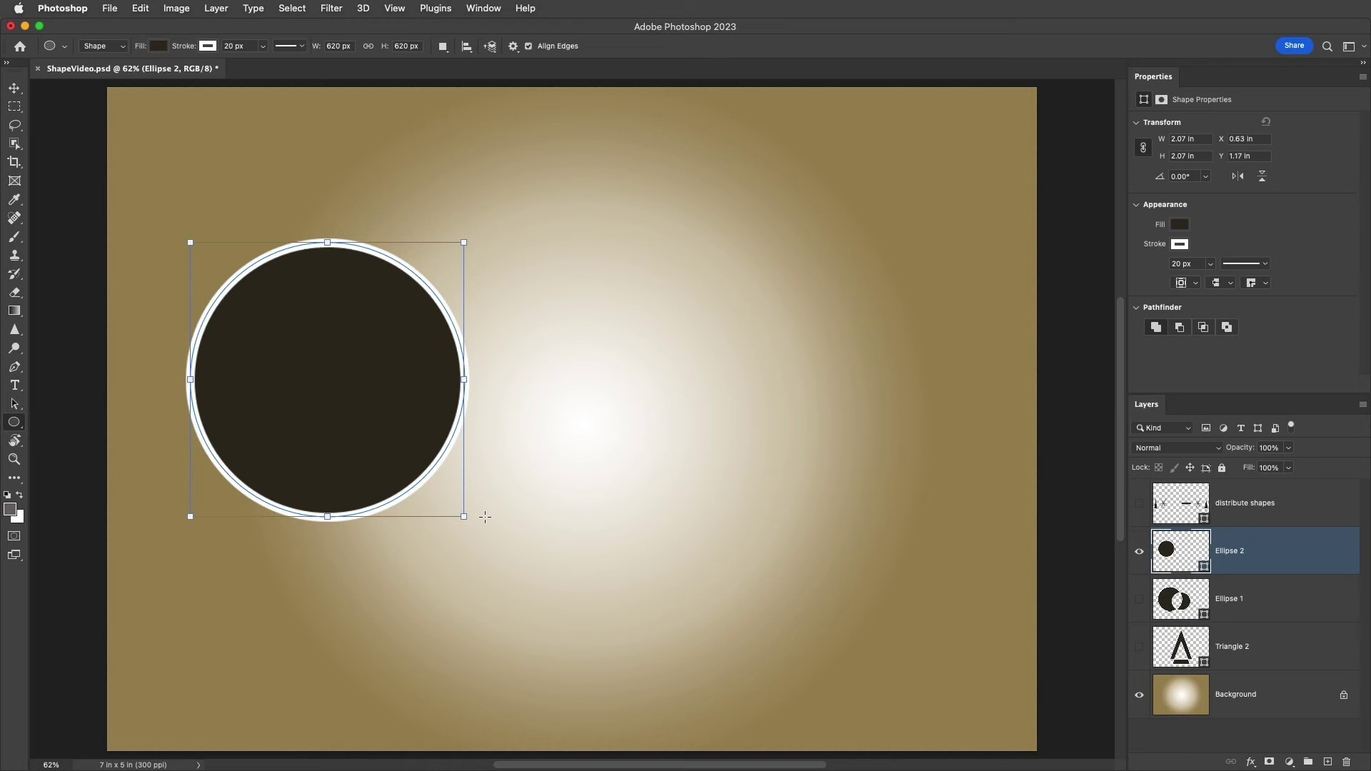
pyautogui.click(444, 48)
pyautogui.click(528, 62)
pyautogui.moveTo(421, 243); pyautogui.dragTo(705, 527)
pyautogui.moveTo(676, 243); pyautogui.dragTo(933, 529)
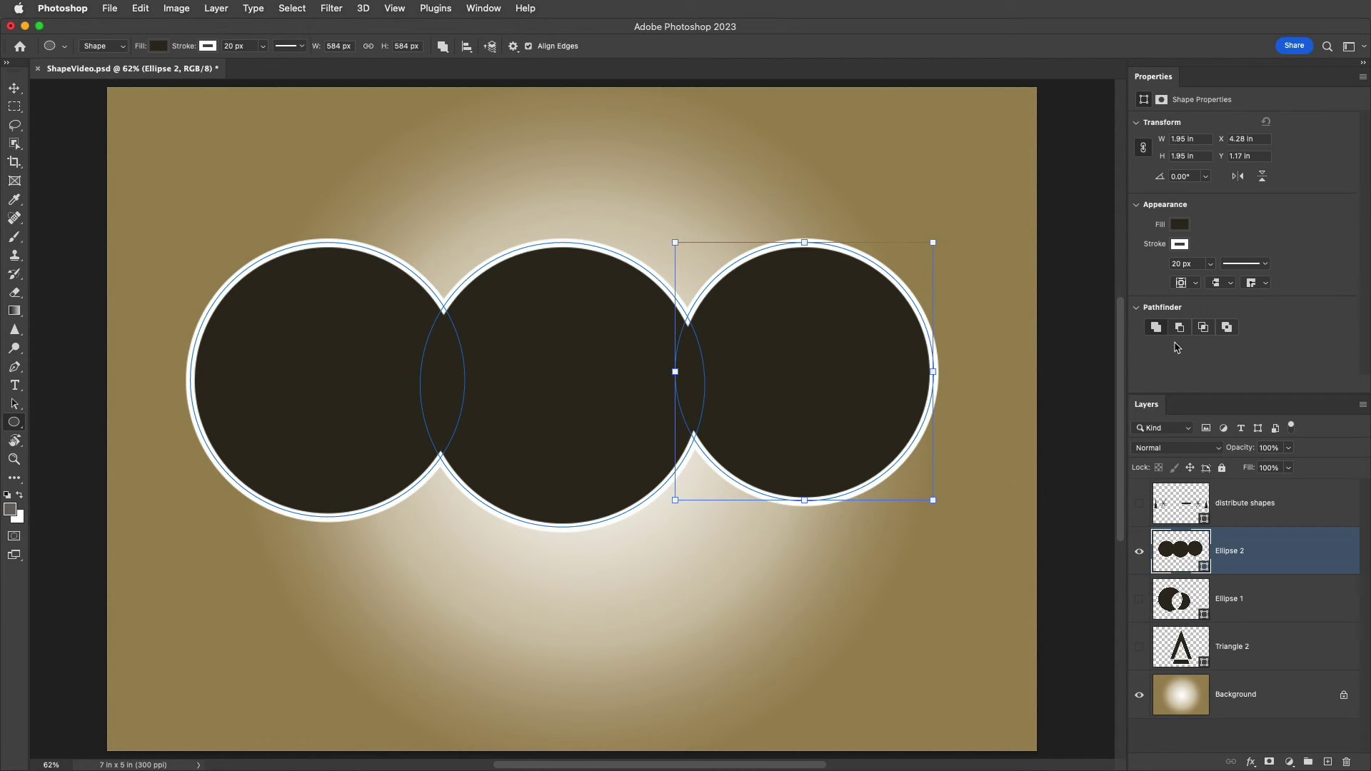
# Step: Undo a trial right-circle cut-out, then set the middle circle to Subtract Front Shape
pyautogui.click(1181, 332)
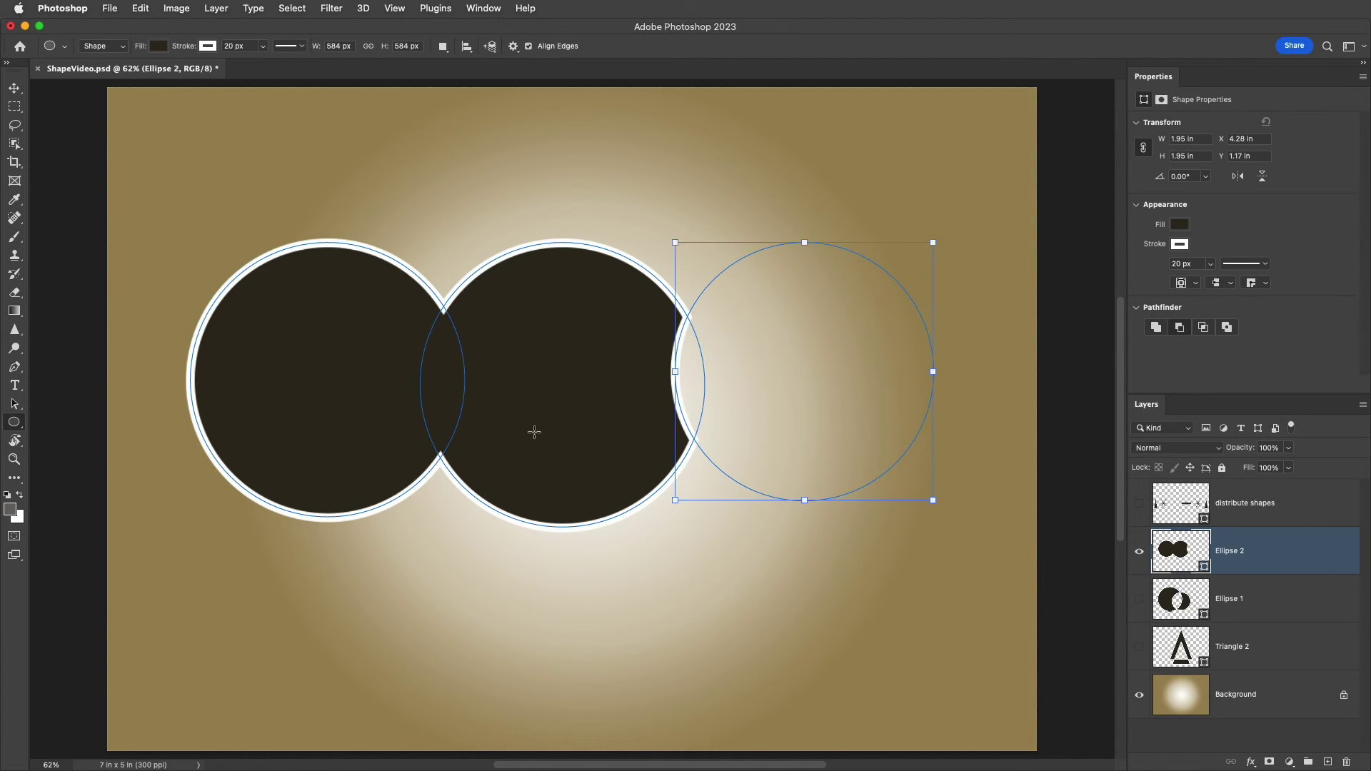
pyautogui.click(14, 404)
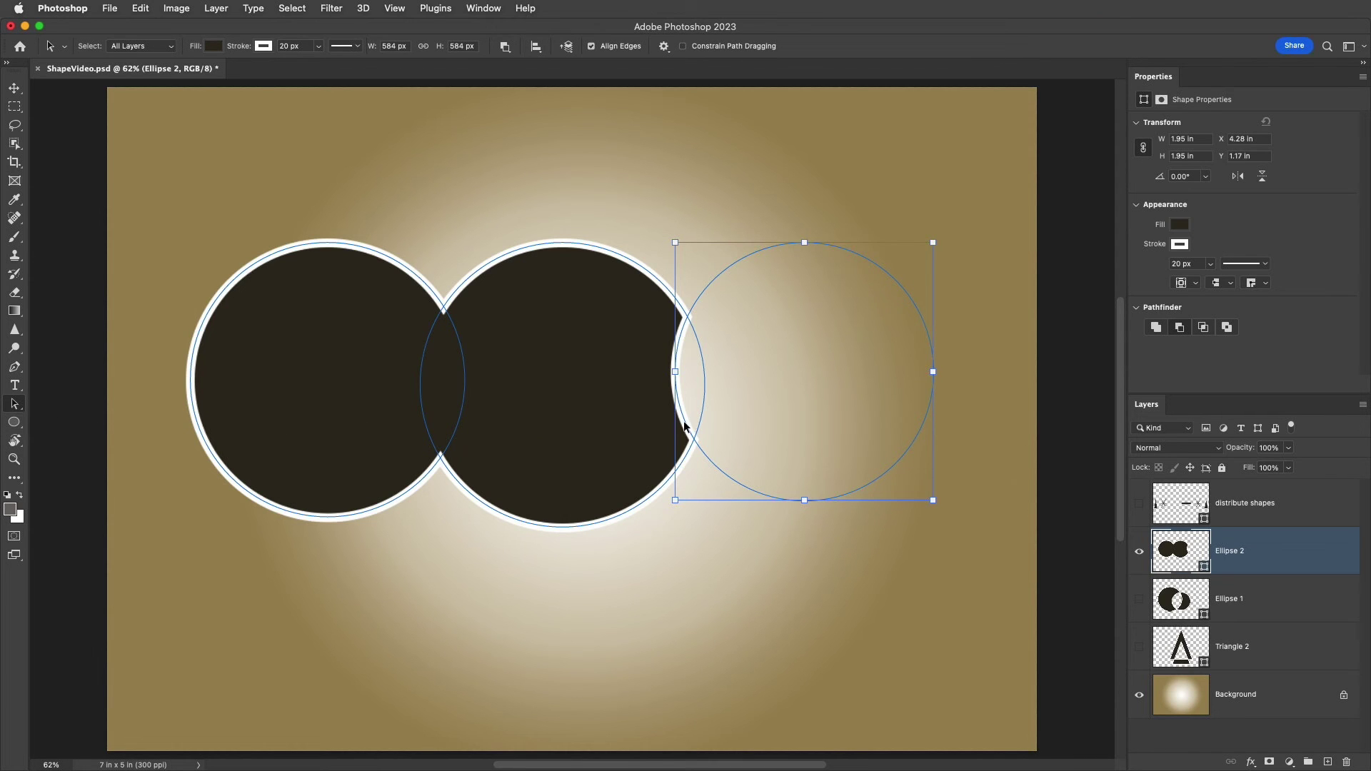
pyautogui.moveTo(758, 454); pyautogui.dragTo(418, 583)
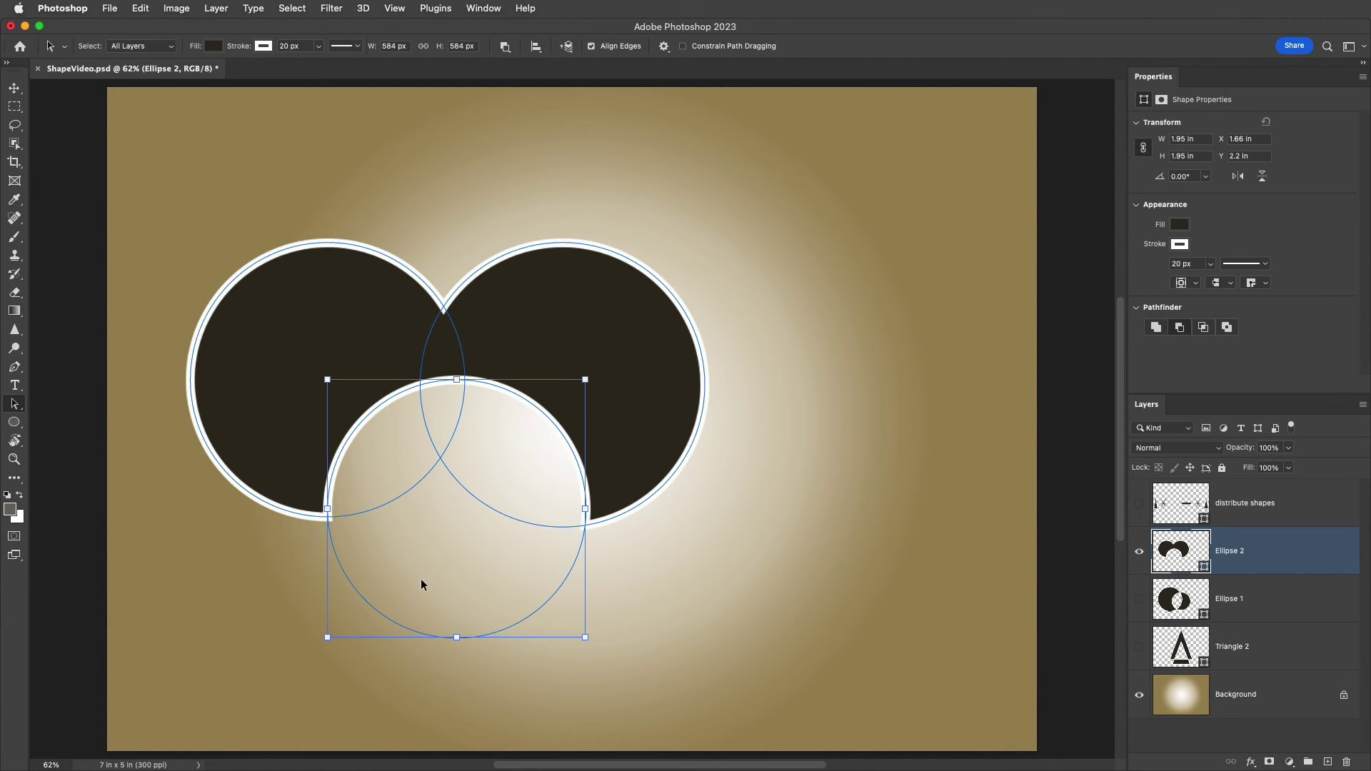
pyautogui.press('super+z')
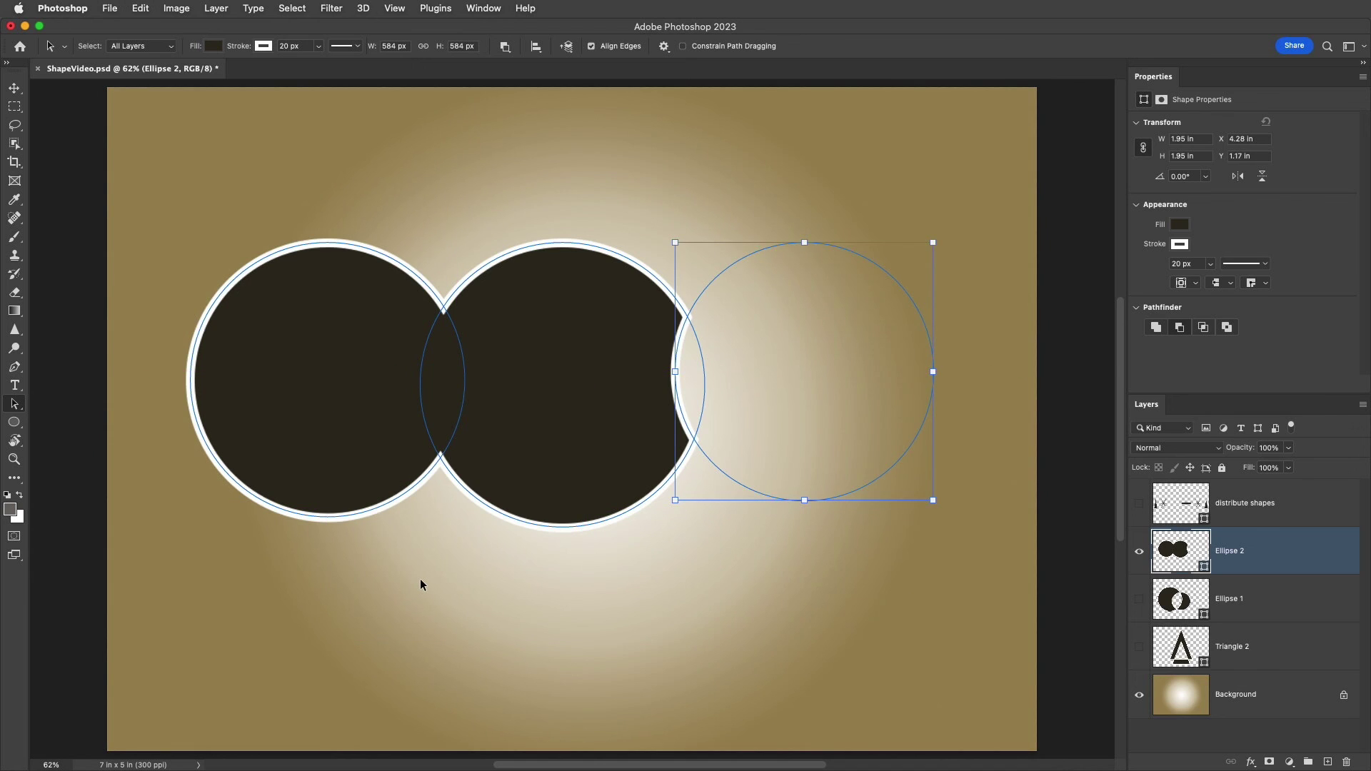
pyautogui.press('super+z')
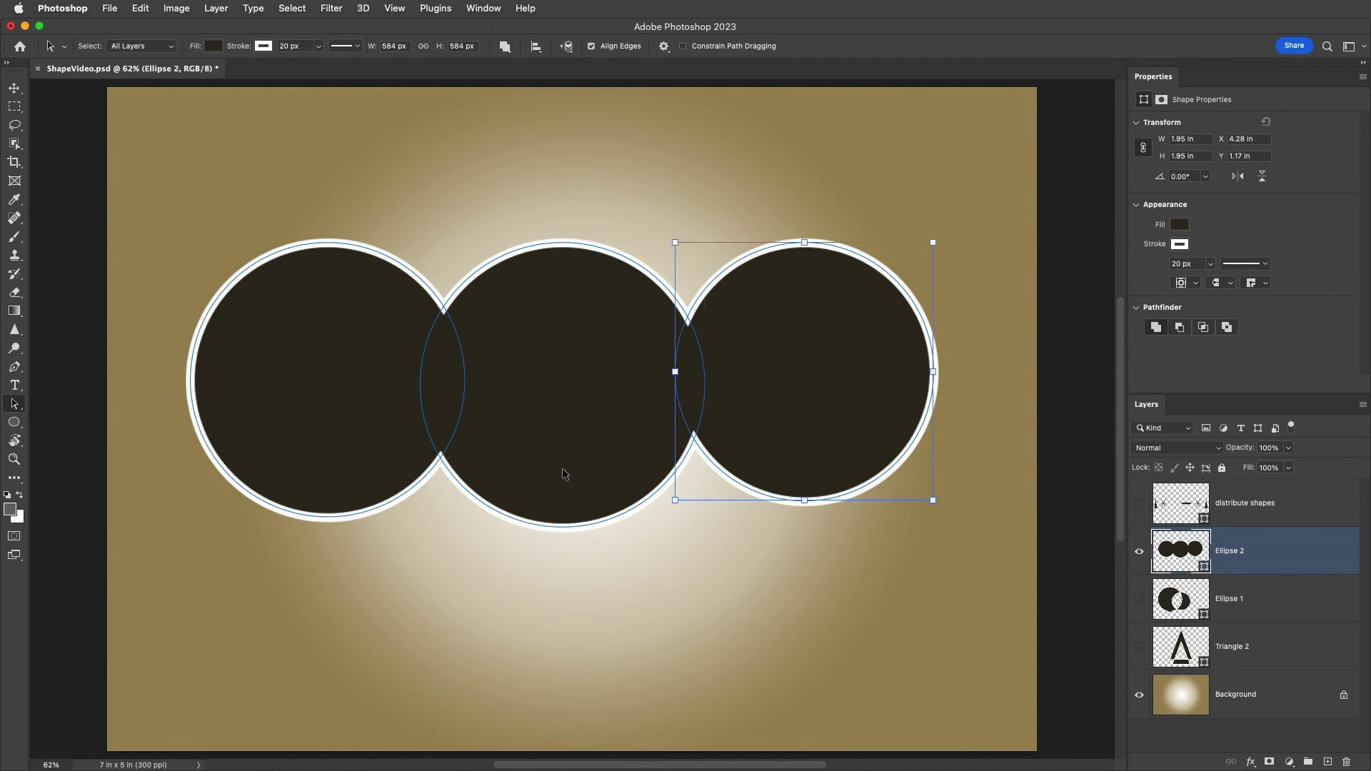
pyautogui.click(563, 468)
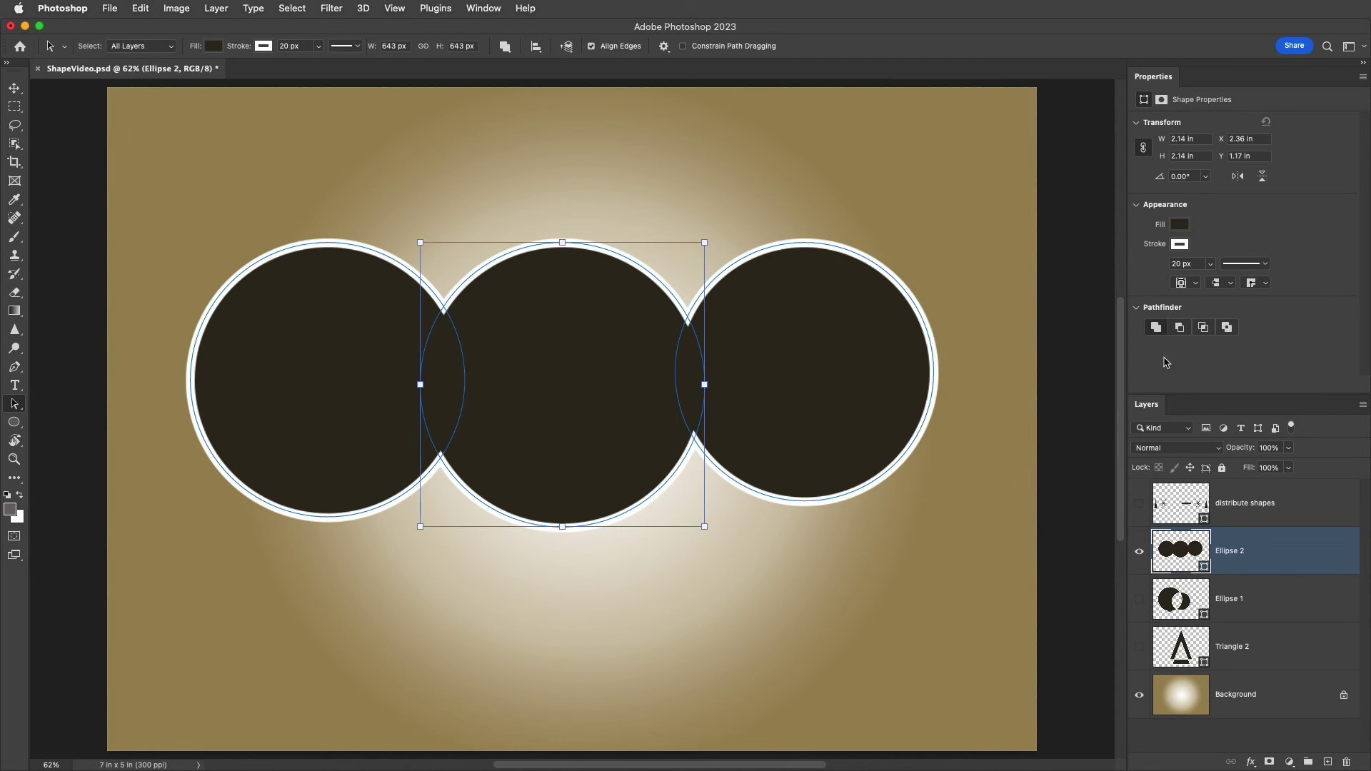
pyautogui.click(1180, 328)
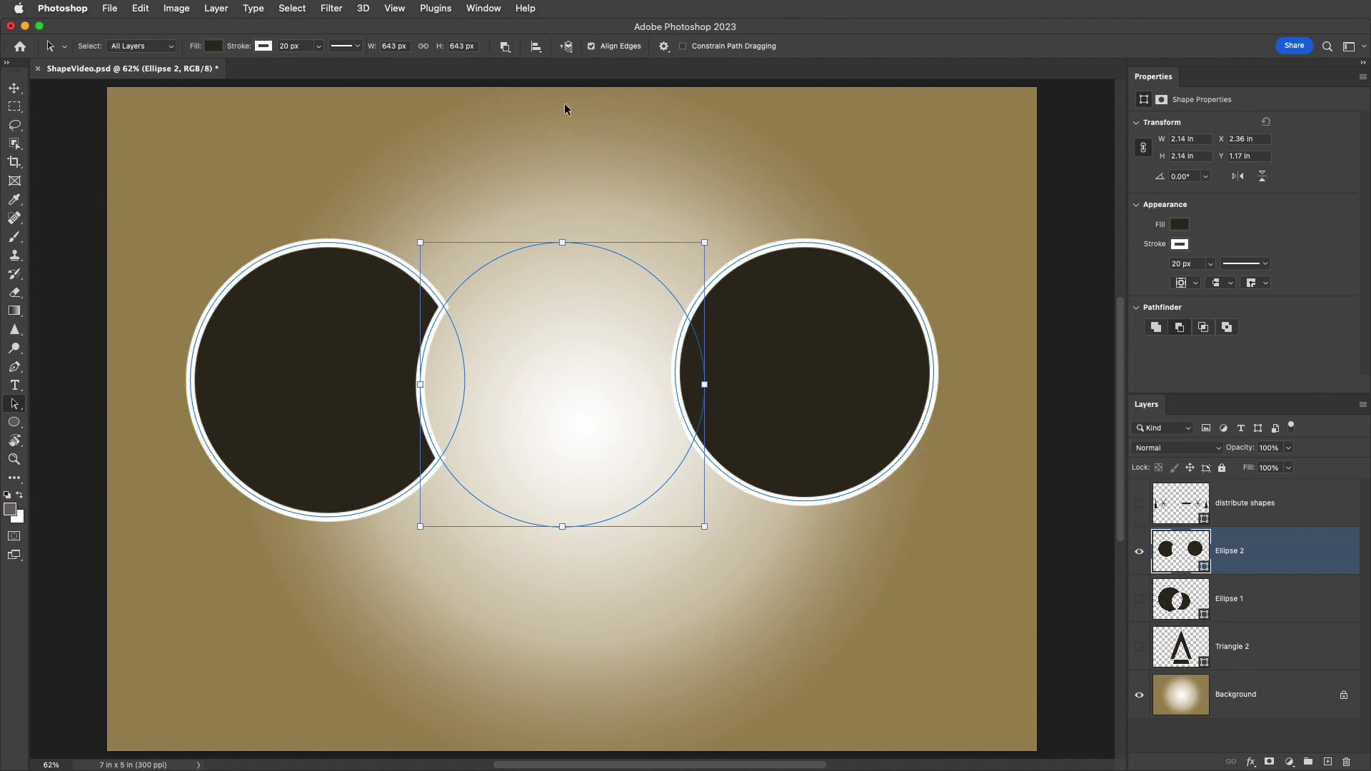
# Step: Bring the middle cut-out circle forward one level, then hide Ellipse 2
pyautogui.click(567, 47)
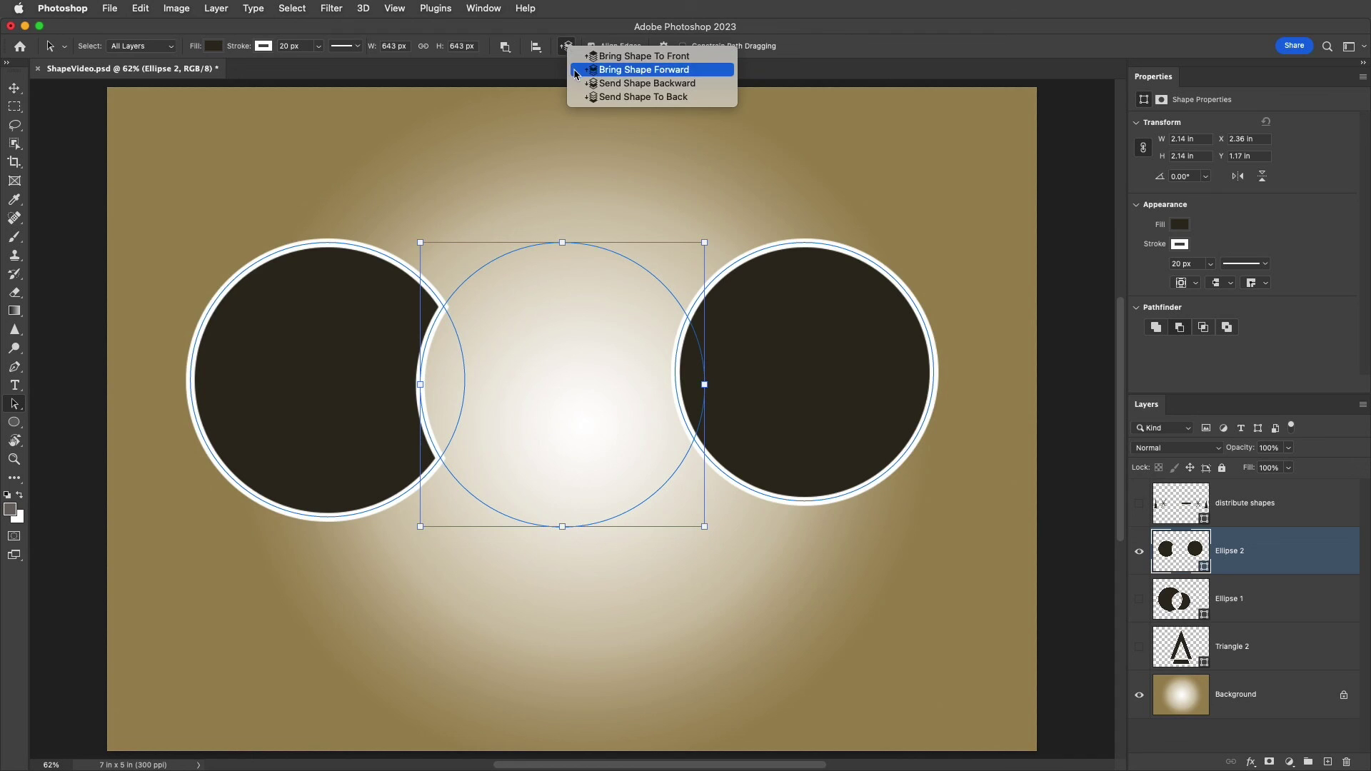
pyautogui.click(700, 70)
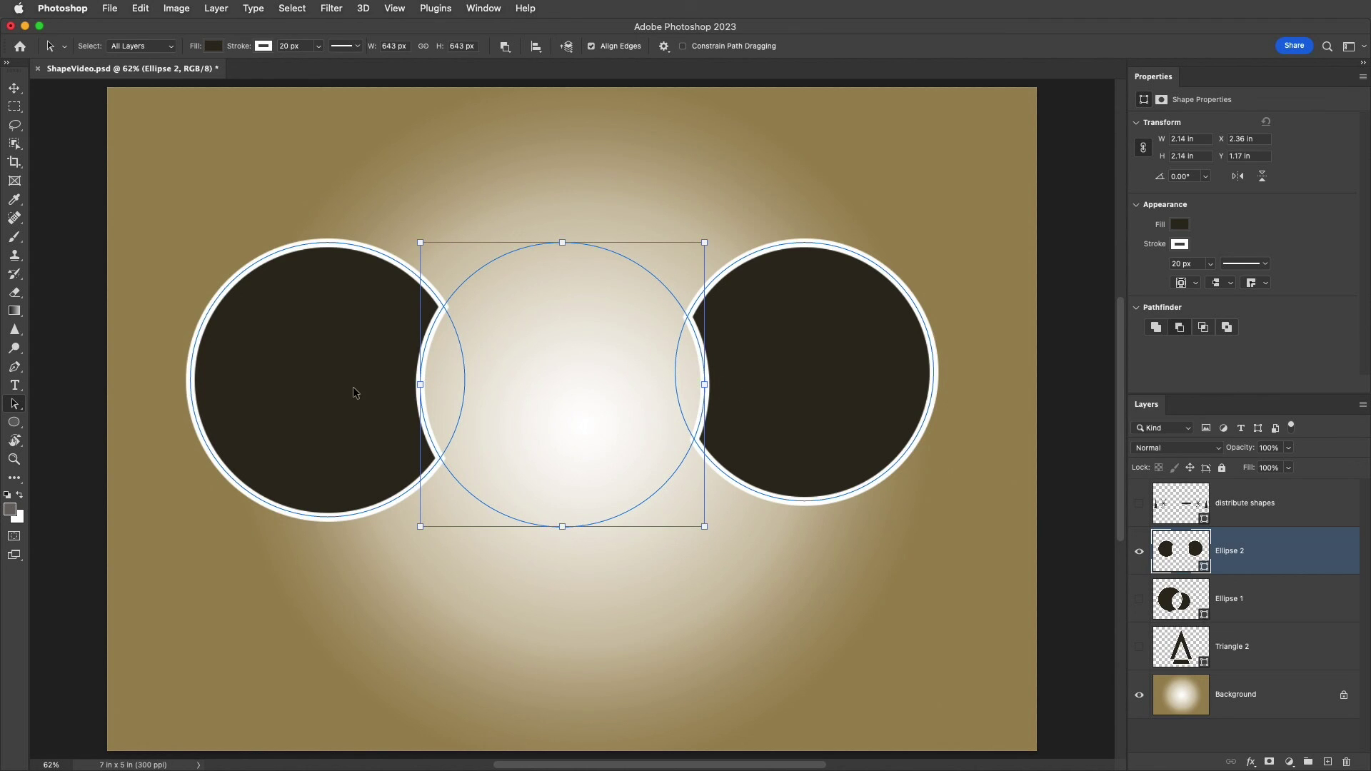
pyautogui.click(1139, 551)
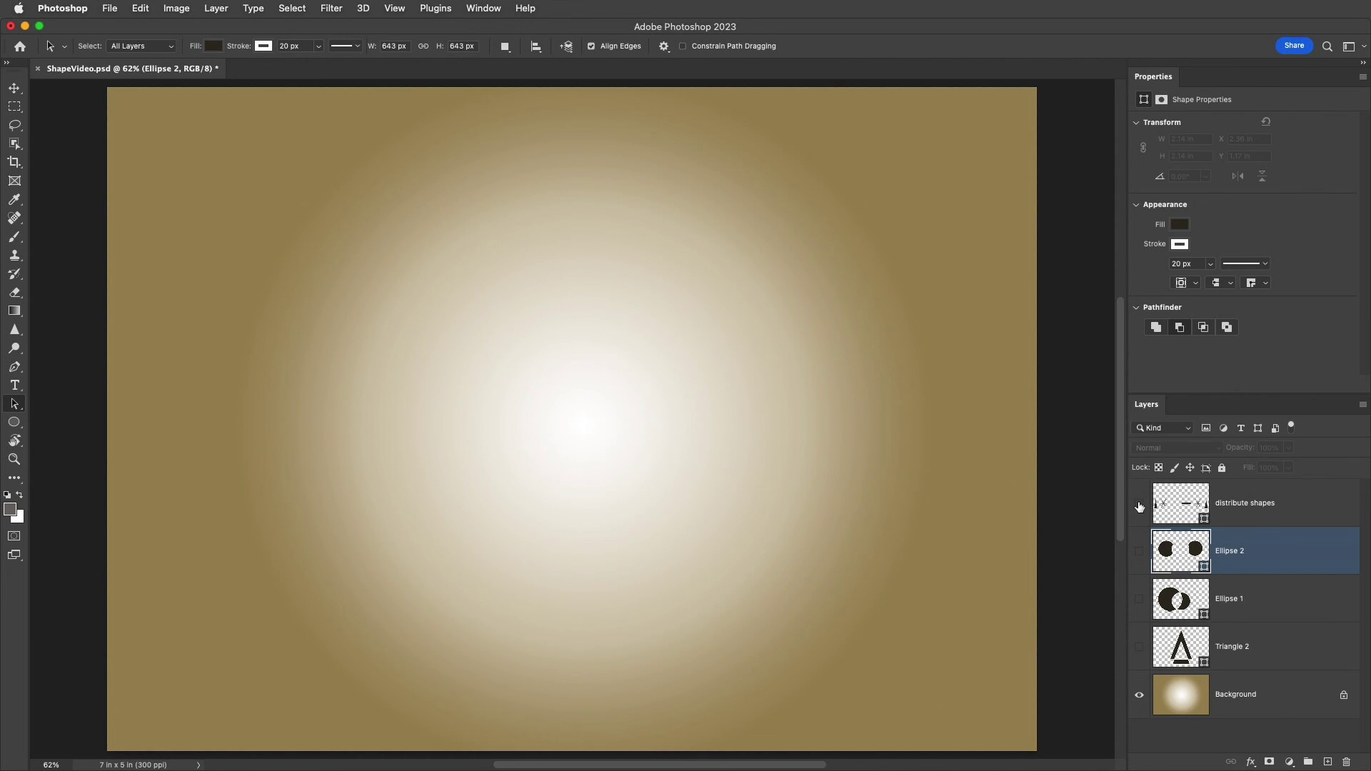
# Step: Show distribute shapes, select all its paths, and distribute their horizontal spacing relative to the selection
pyautogui.click(1139, 504)
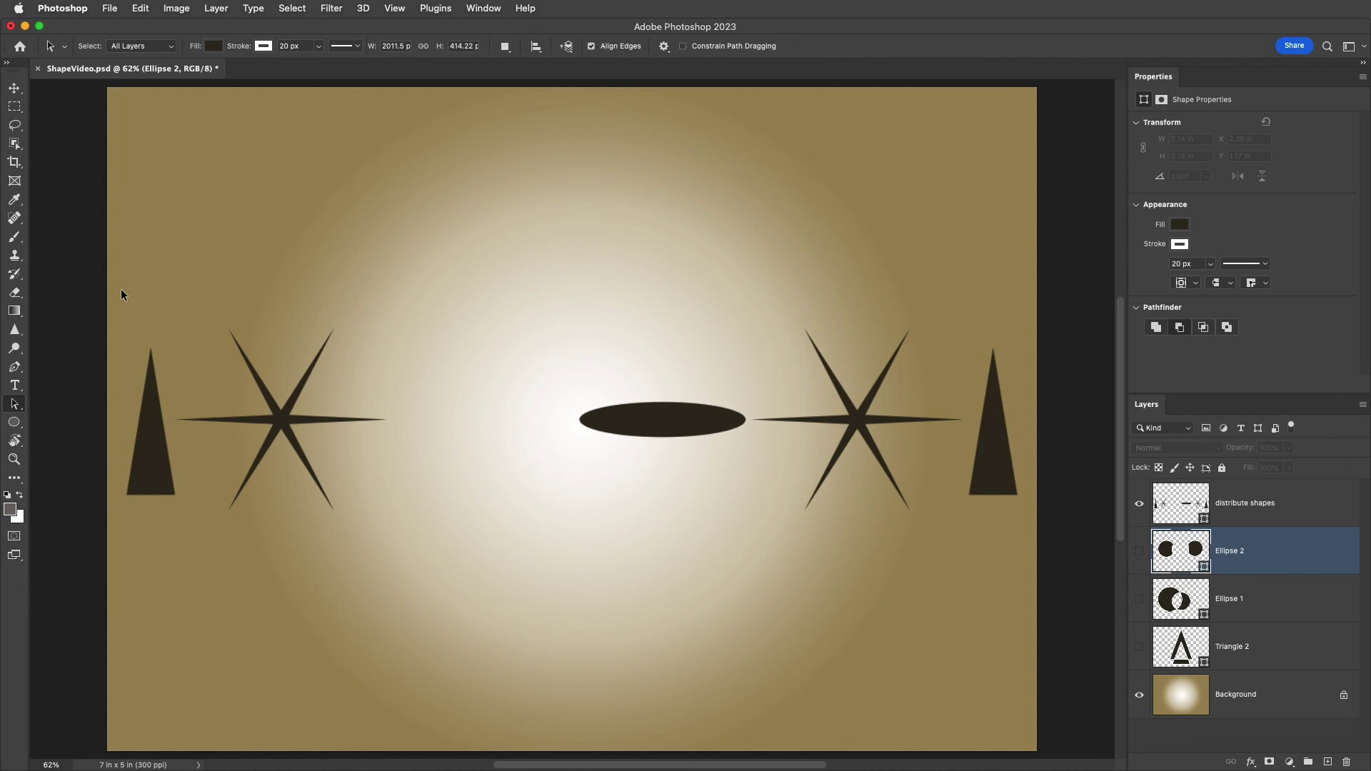
pyautogui.moveTo(196, 338); pyautogui.dragTo(1031, 556)
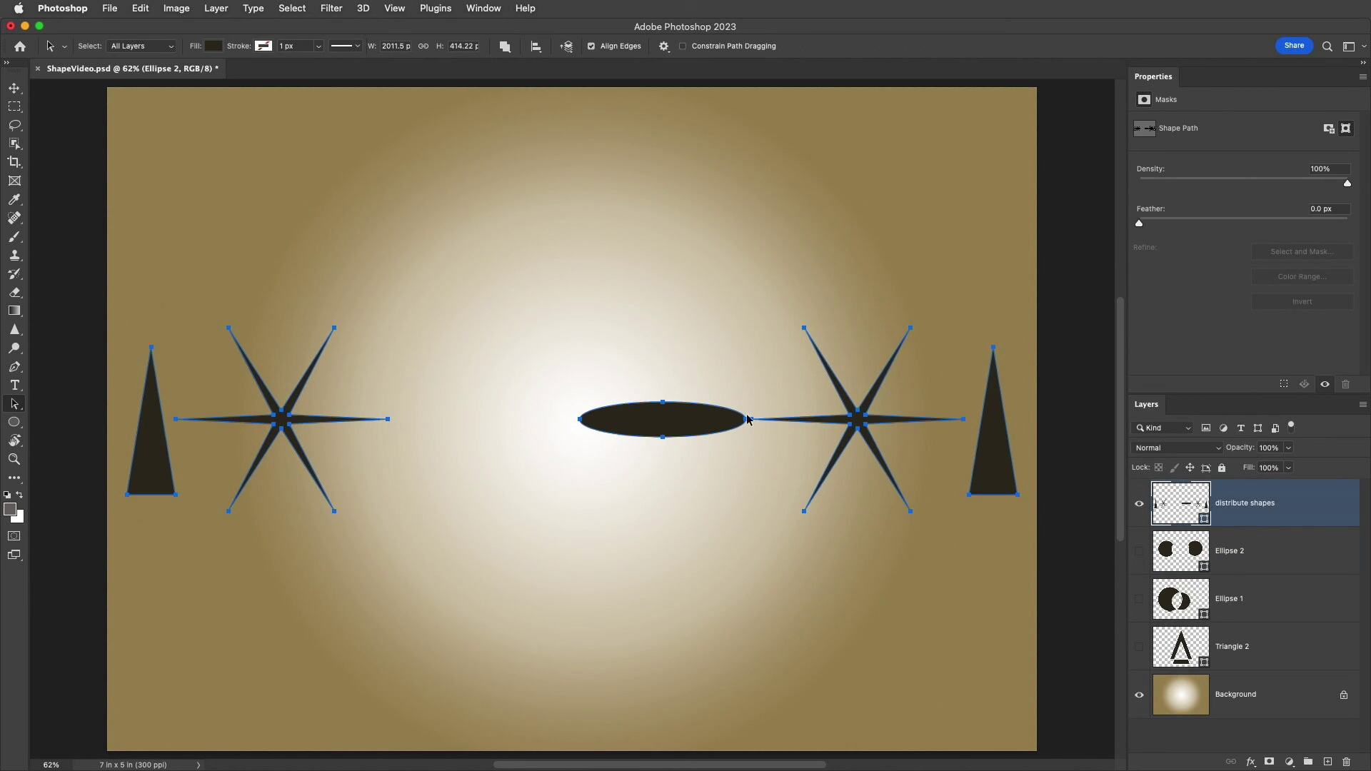
pyautogui.click(537, 50)
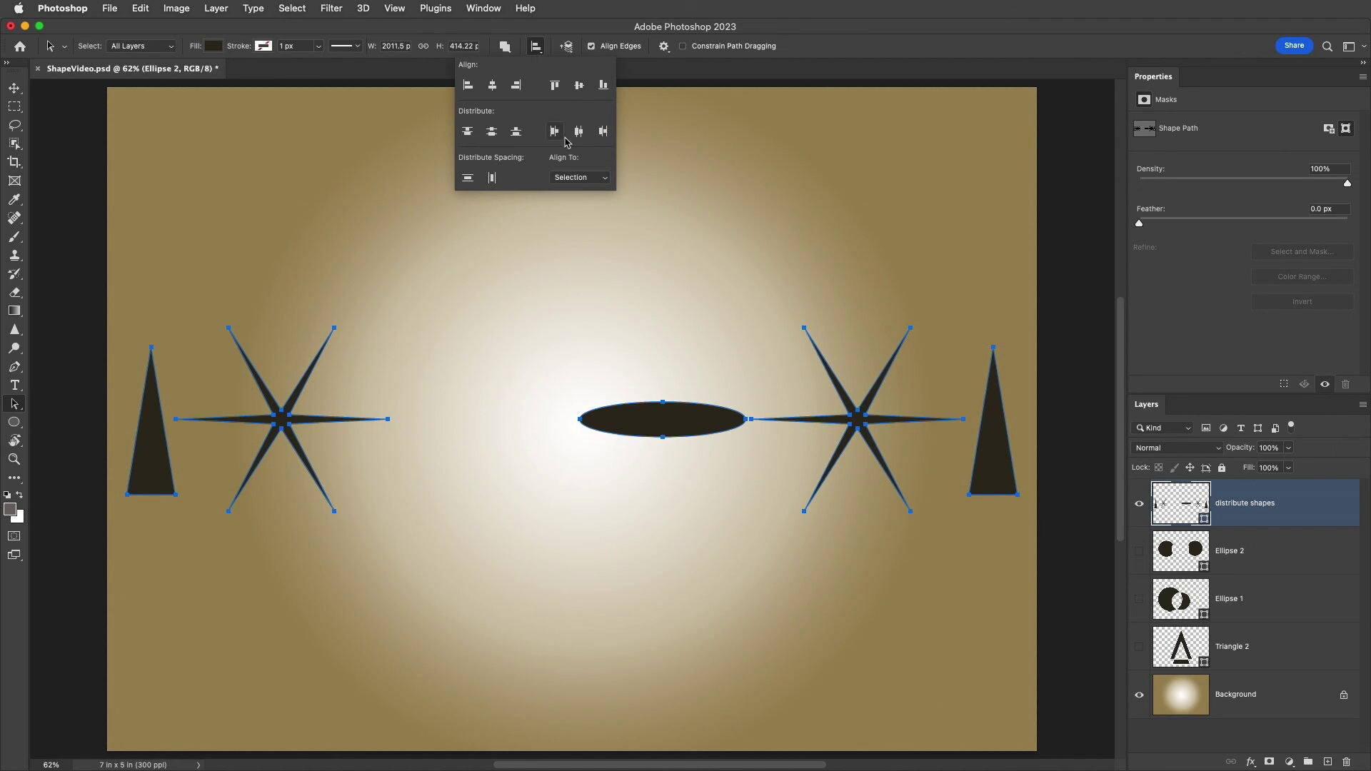
pyautogui.click(597, 183)
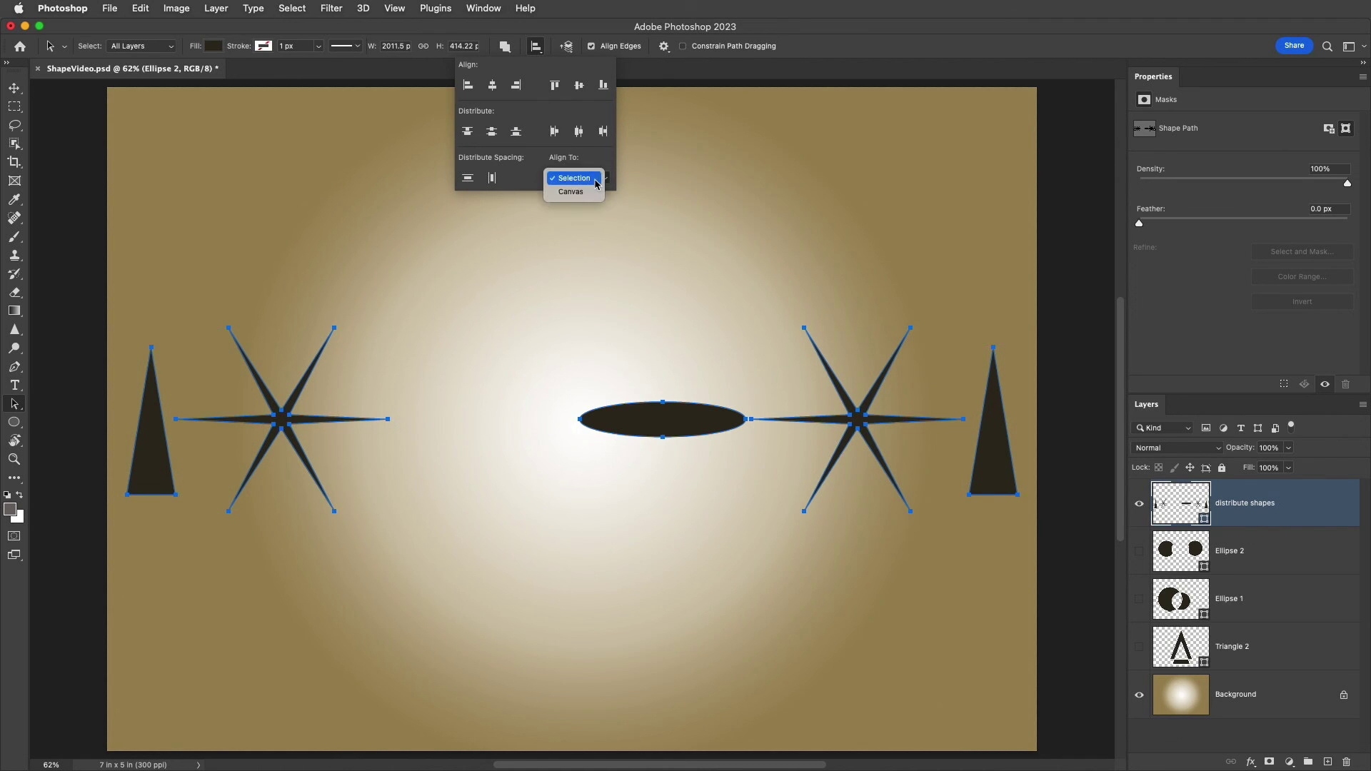
pyautogui.click(592, 182)
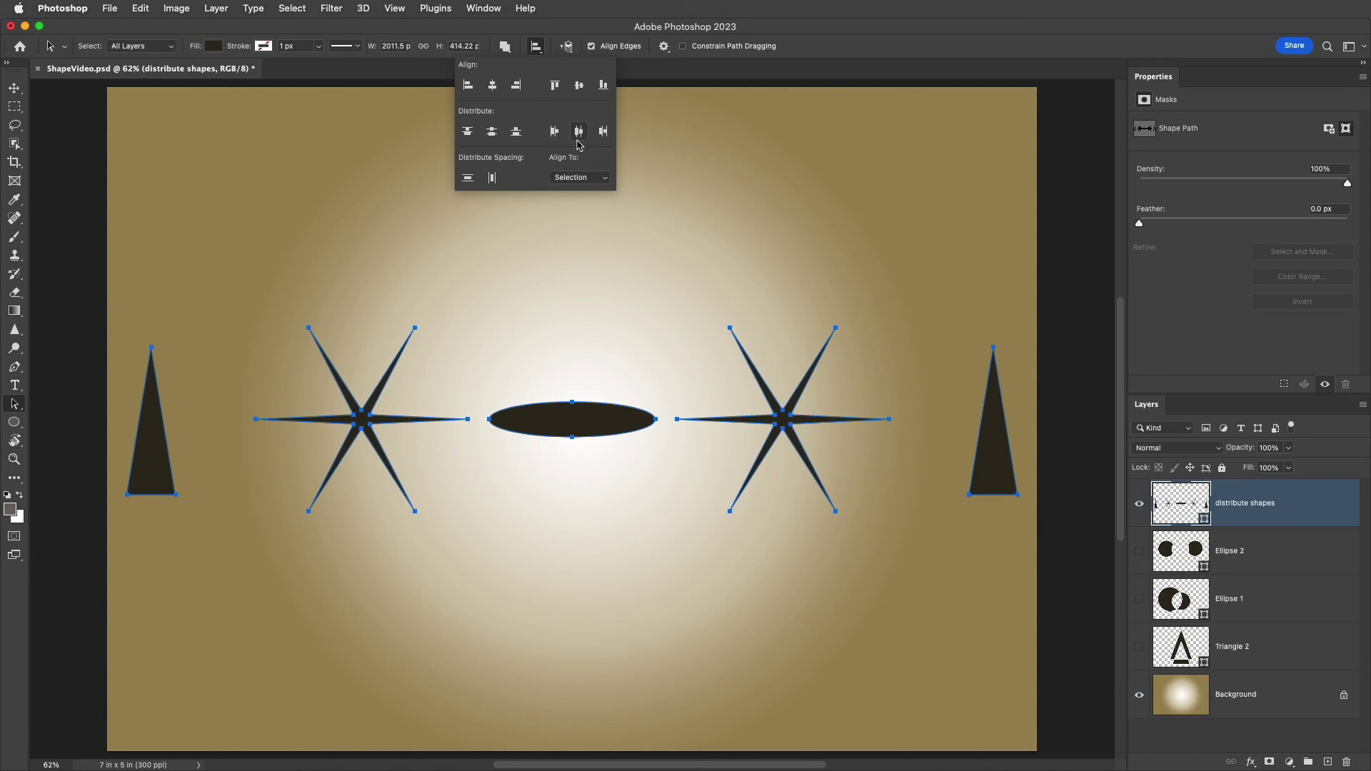
pyautogui.click(493, 179)
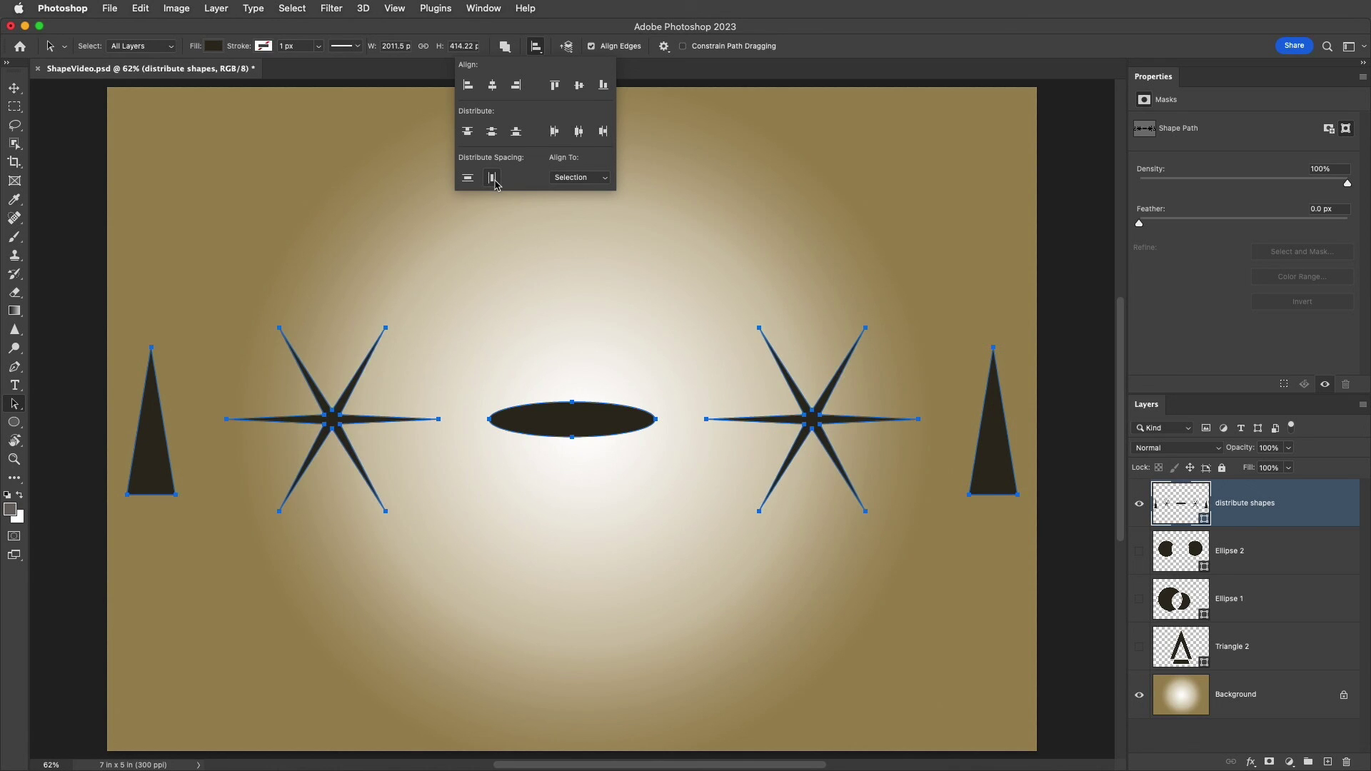